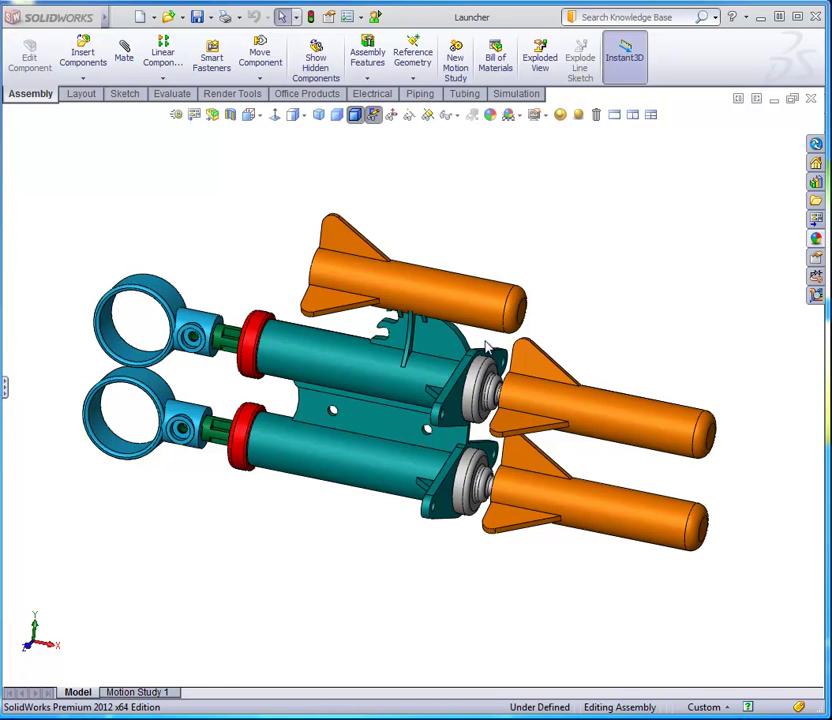
Open Motion Study 1 and disable playback of view keys for the orientation and camera views
{"action": "left_click", "coordinate": [155, 694]}
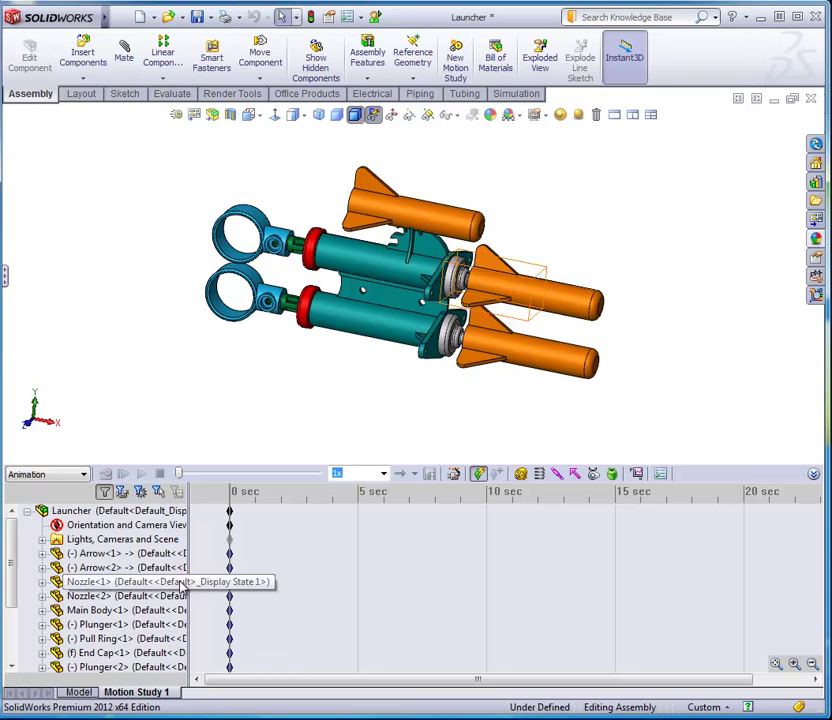
{"action": "right_click", "coordinate": [130, 528]}
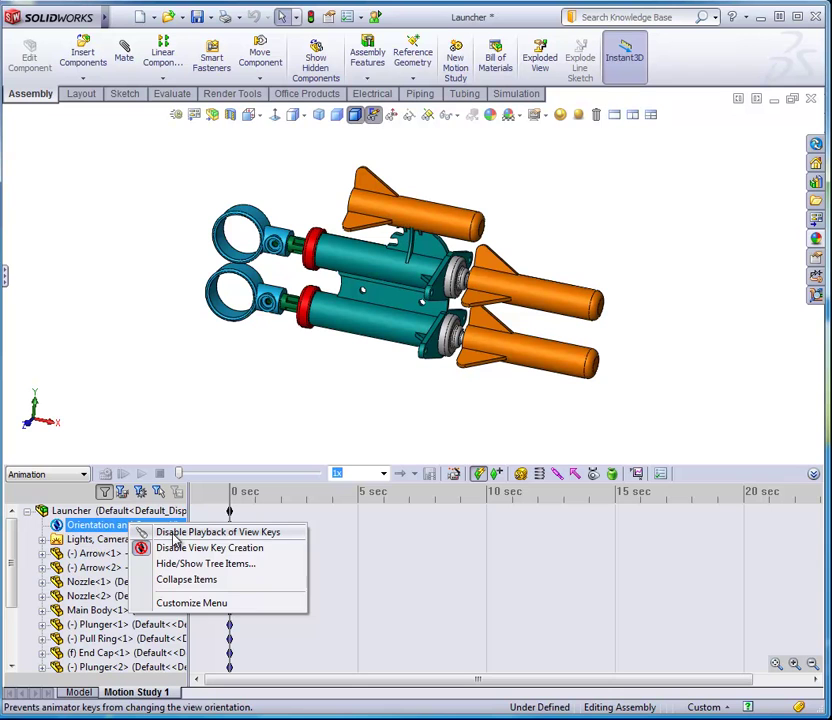
{"action": "left_click", "coordinate": [174, 534]}
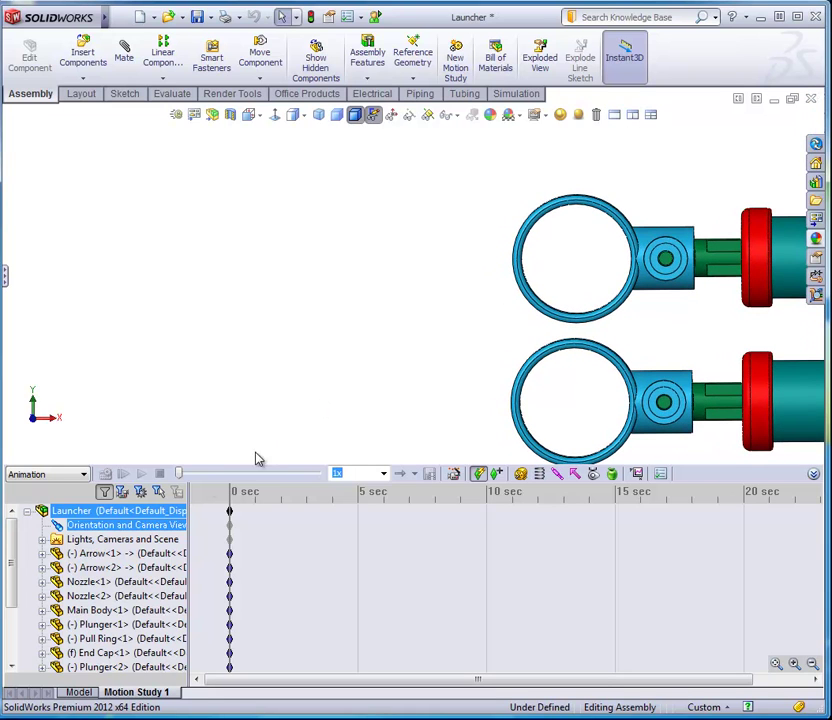
Set the animation time to 2 seconds and pull the upper pull ring outward, away from the launcher body
{"action": "left_click", "coordinate": [226, 493]}
{"action": "left_click_drag", "start_coordinate": [229, 498], "coordinate": [283, 506]}
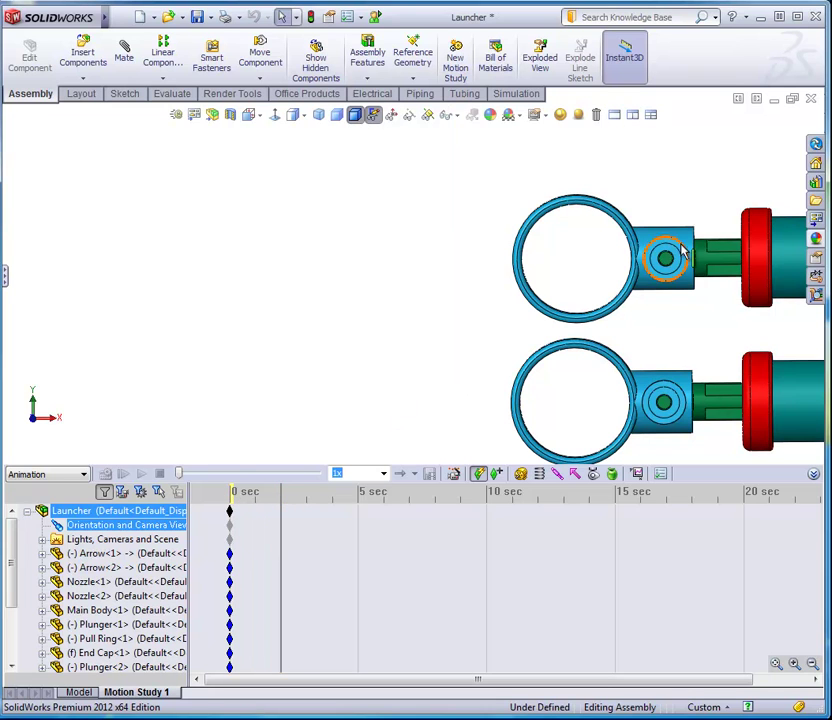
{"action": "left_click_drag", "start_coordinate": [683, 254], "coordinate": [408, 306]}
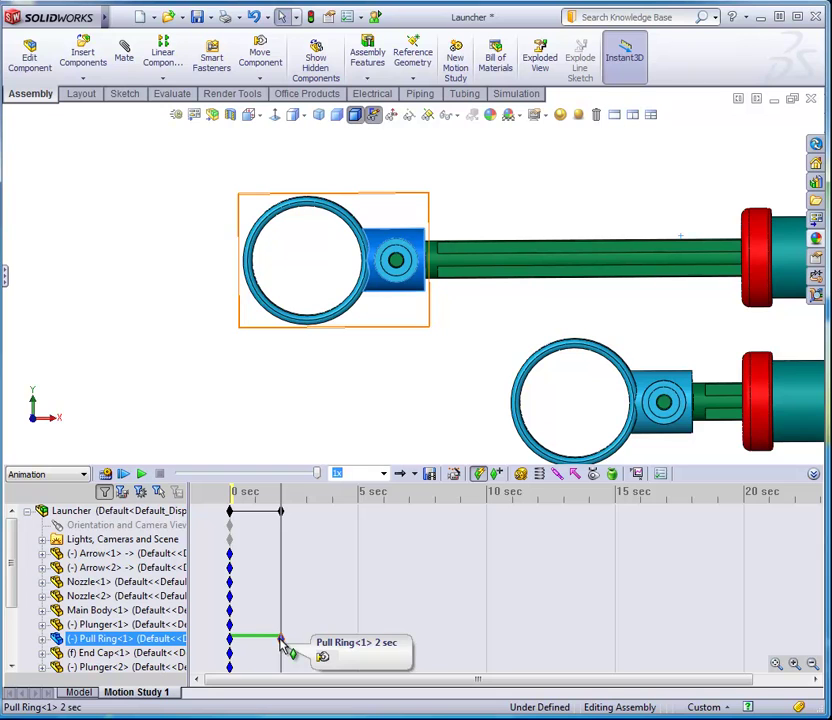
{"action": "left_click", "coordinate": [446, 519]}
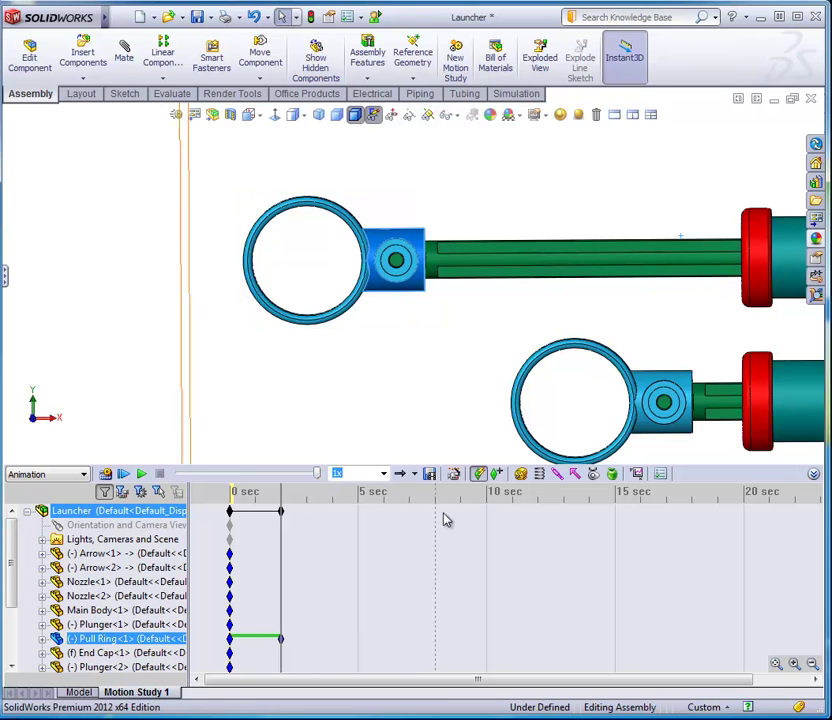
At 3 seconds, push the upper pull ring back in against the end cap and play the animation
{"action": "left_click", "coordinate": [480, 476]}
{"action": "left_click_drag", "start_coordinate": [280, 493], "coordinate": [305, 493]}
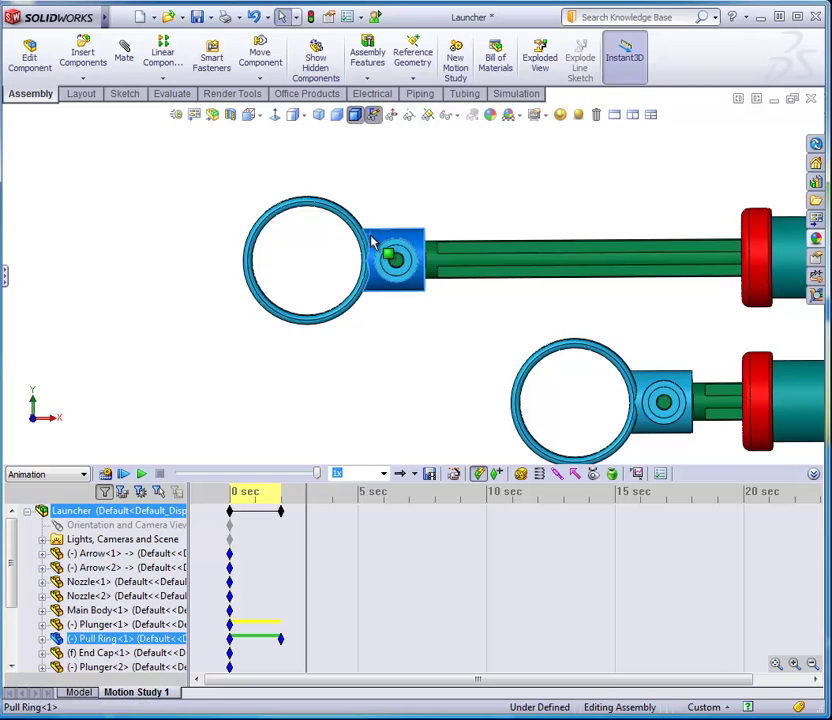
{"action": "left_click_drag", "start_coordinate": [393, 256], "coordinate": [664, 257]}
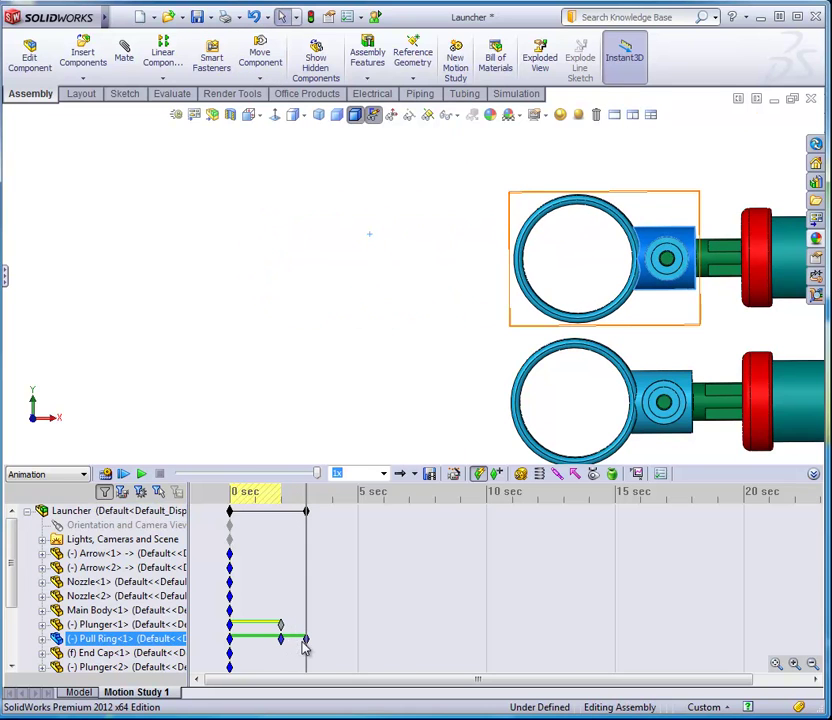
{"action": "left_click", "coordinate": [110, 510]}
{"action": "left_click", "coordinate": [141, 474]}
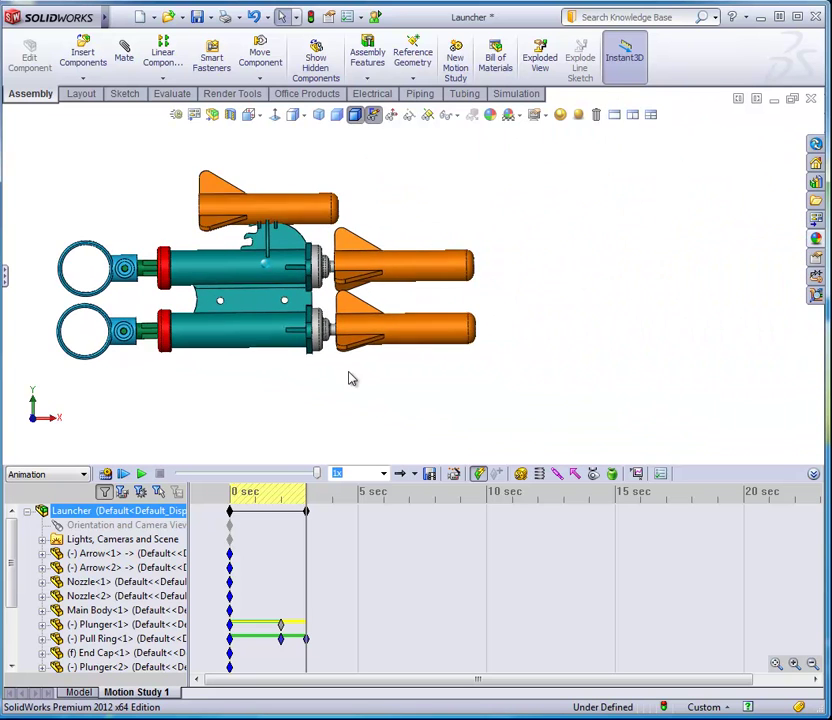
At 4 seconds, move the upper loaded arrow off its nozzle, straight out far ahead of the launcher
{"action": "left_click_drag", "start_coordinate": [306, 497], "coordinate": [327, 500]}
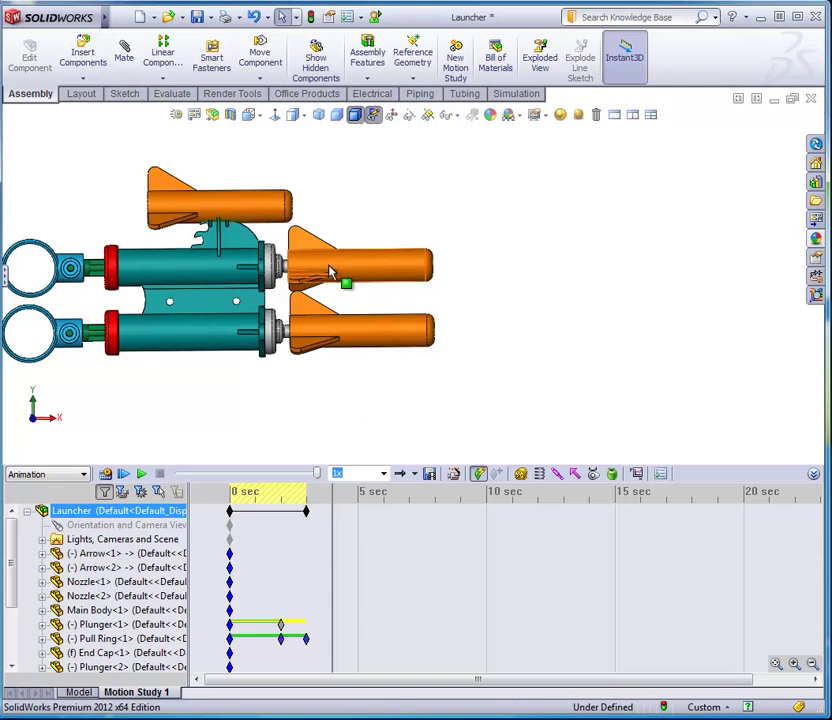
{"action": "left_click_drag", "start_coordinate": [334, 275], "coordinate": [730, 238]}
{"action": "key", "text": "Escape"}
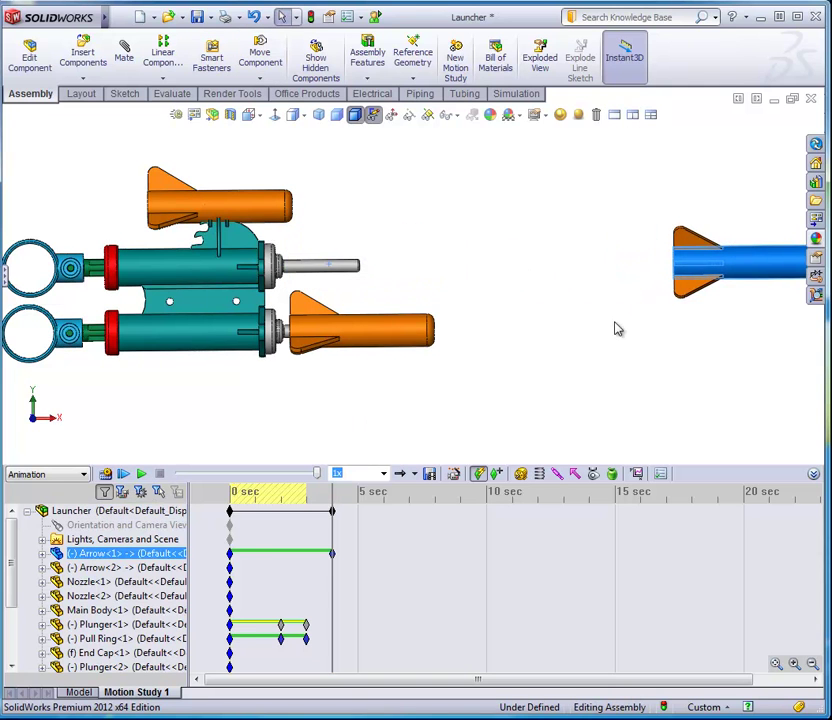
{"action": "key", "text": "f"}
Shift the starting key of Arrow<1> to 3.00 s so its motion runs from 3 to 4 seconds
{"action": "left_click", "coordinate": [269, 559]}
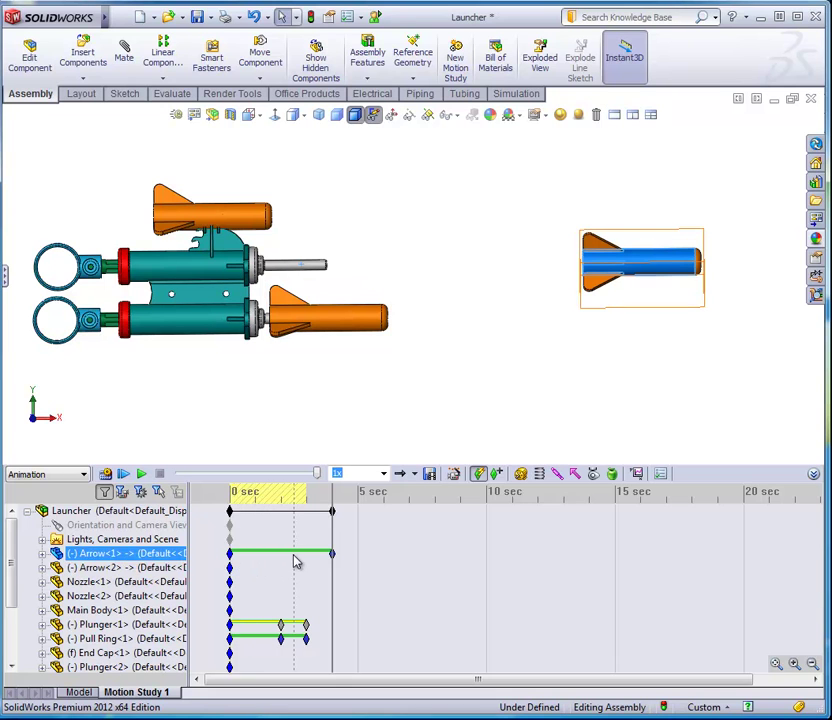
{"action": "left_click_drag", "start_coordinate": [231, 554], "coordinate": [306, 566]}
{"action": "left_click", "coordinate": [303, 586]}
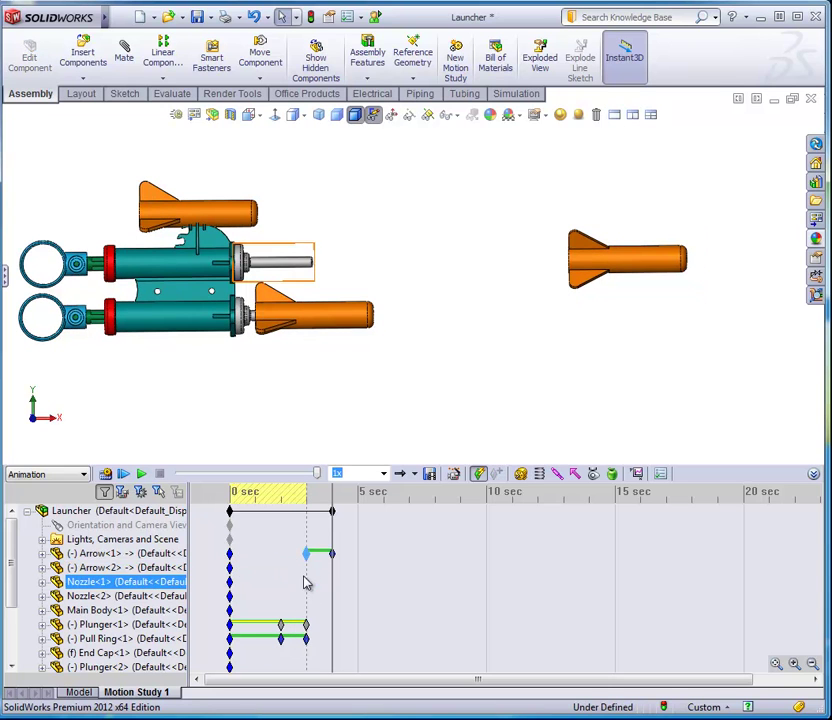
{"action": "left_click", "coordinate": [308, 553]}
{"action": "right_click", "coordinate": [309, 555]}
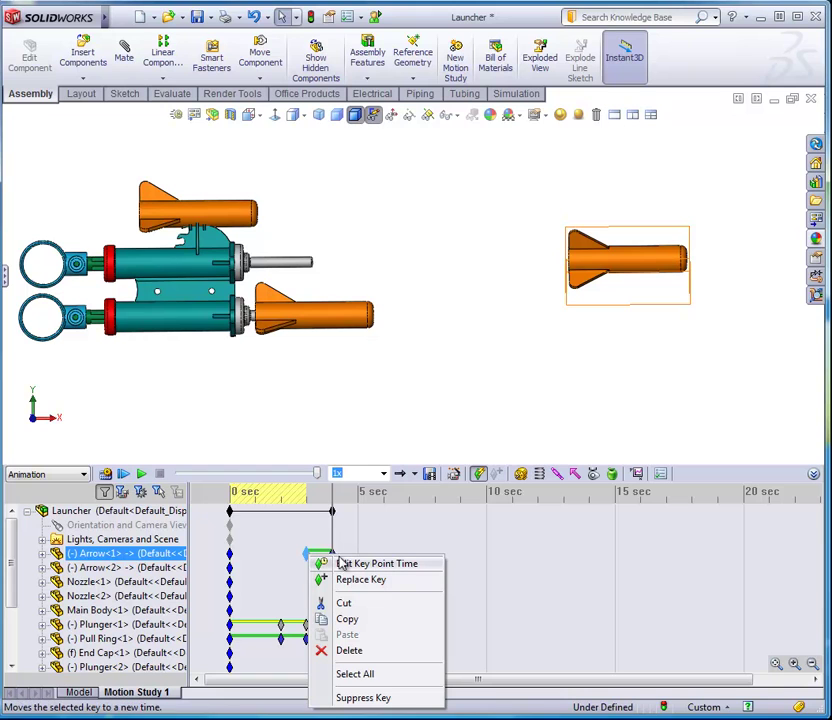
{"action": "left_click", "coordinate": [346, 565]}
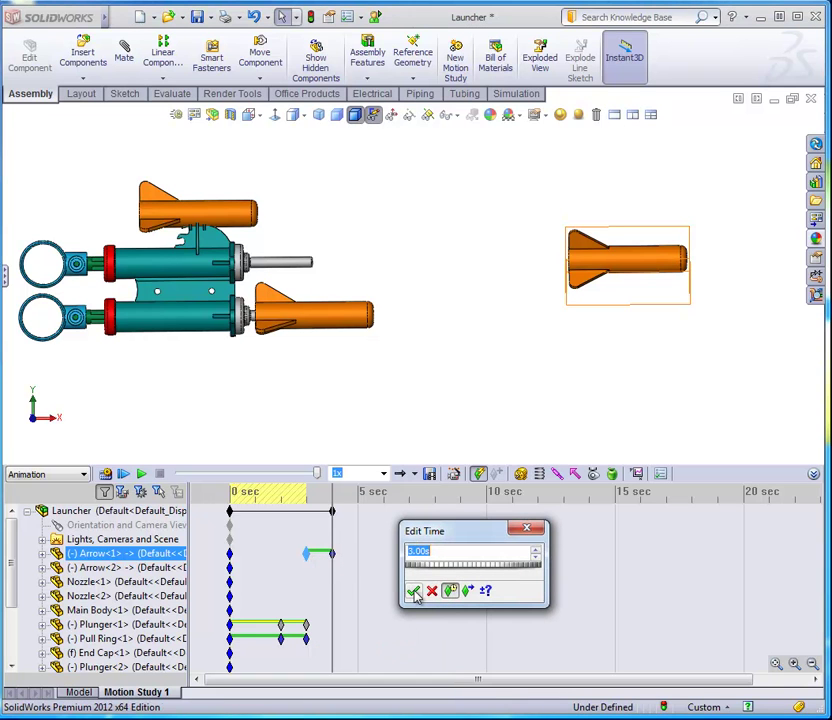
{"action": "left_click", "coordinate": [415, 593]}
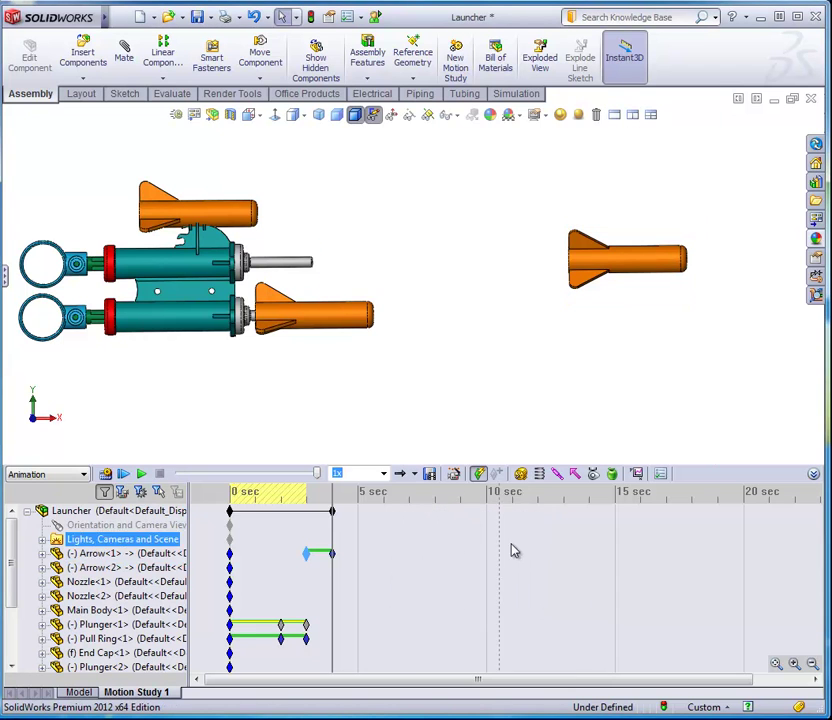
Hide the launched arrow, Arrow<1>, at the 4-second mark of the animation
{"action": "left_click", "coordinate": [794, 665]}
{"action": "left_click", "coordinate": [794, 665]}
{"action": "left_click", "coordinate": [794, 665]}
{"action": "key", "text": "Down"}
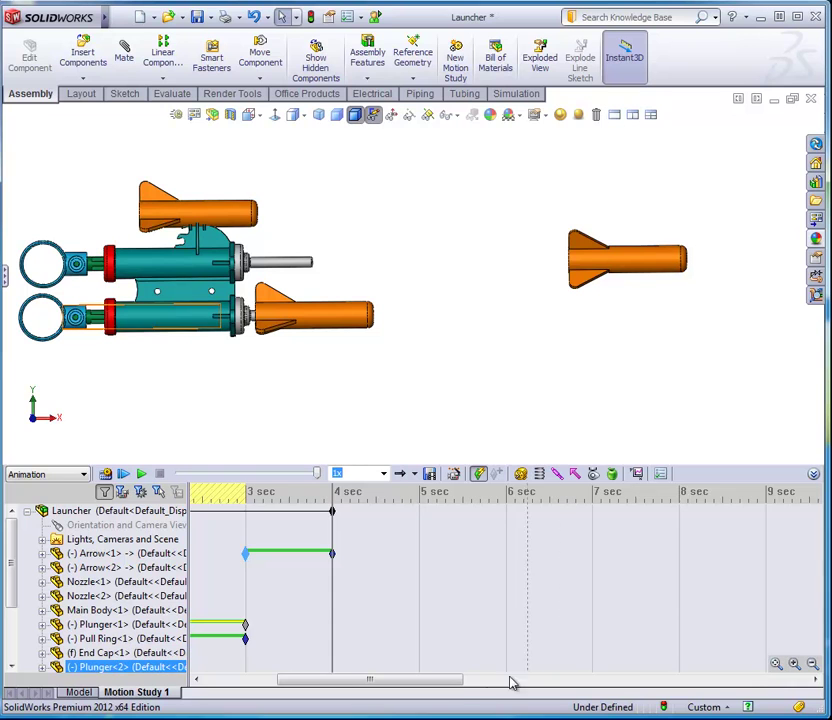
{"action": "left_click_drag", "start_coordinate": [448, 683], "coordinate": [331, 681]}
{"action": "left_click", "coordinate": [316, 556]}
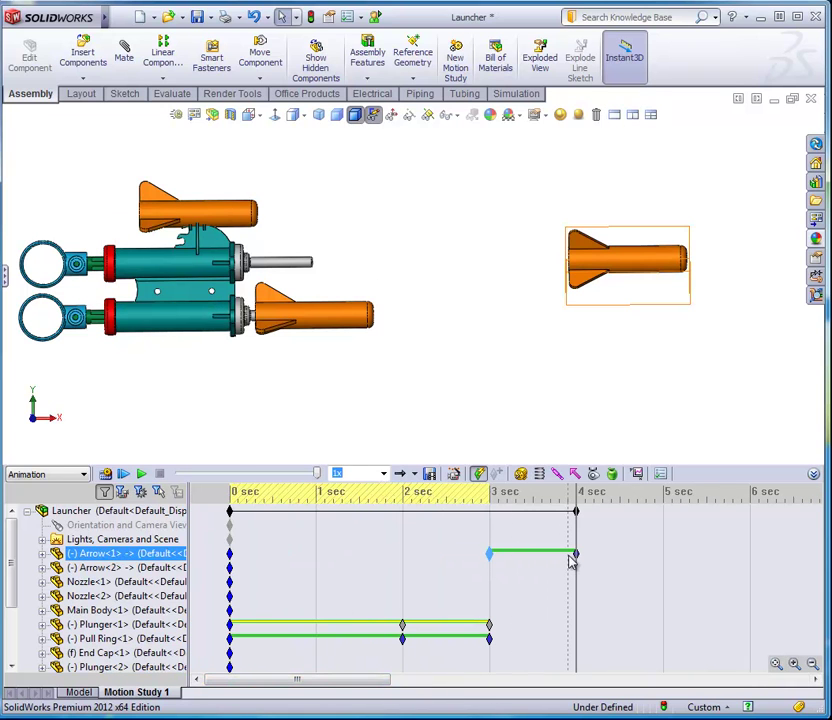
{"action": "left_click", "coordinate": [644, 310]}
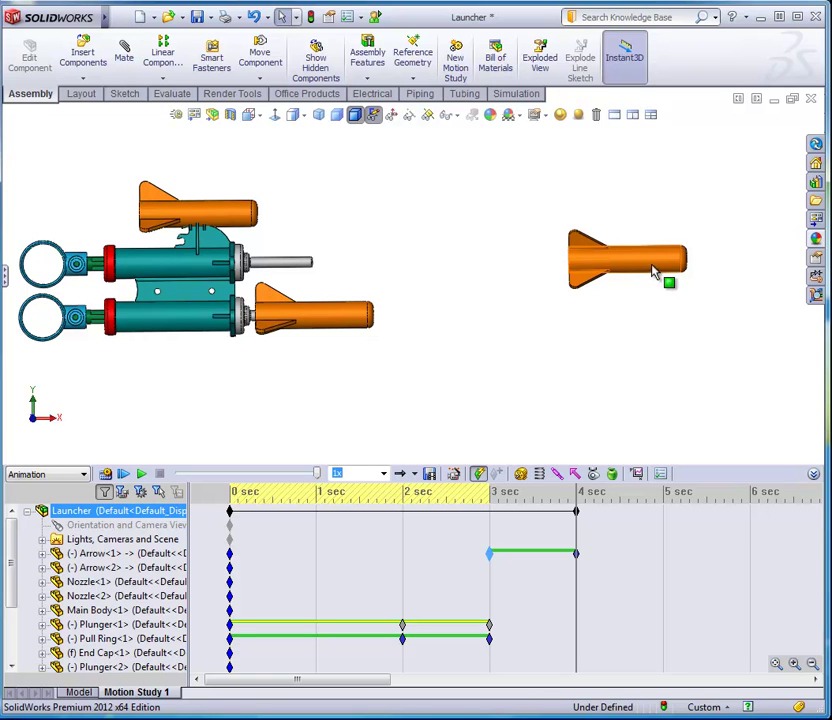
{"action": "left_click", "coordinate": [645, 268]}
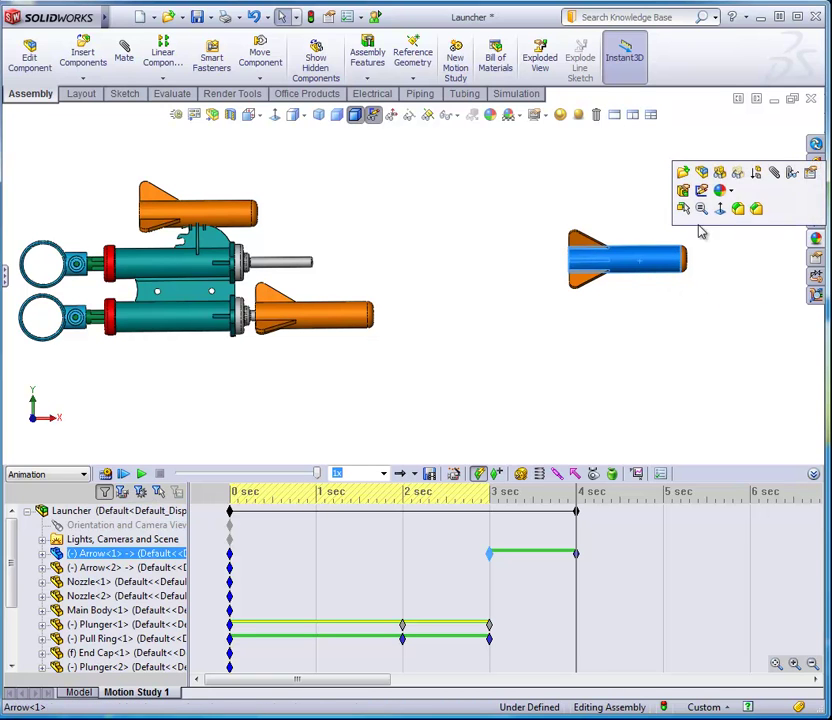
{"action": "left_click", "coordinate": [721, 175]}
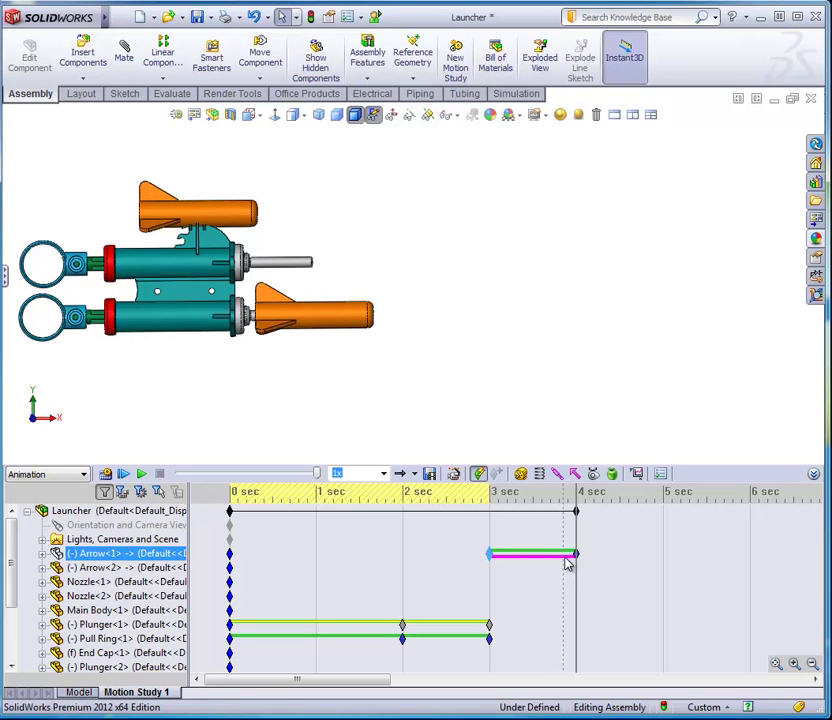
Examine the move, explode, appearance and mate entries under Arrow<1> in the motion study
{"action": "left_click", "coordinate": [42, 553]}
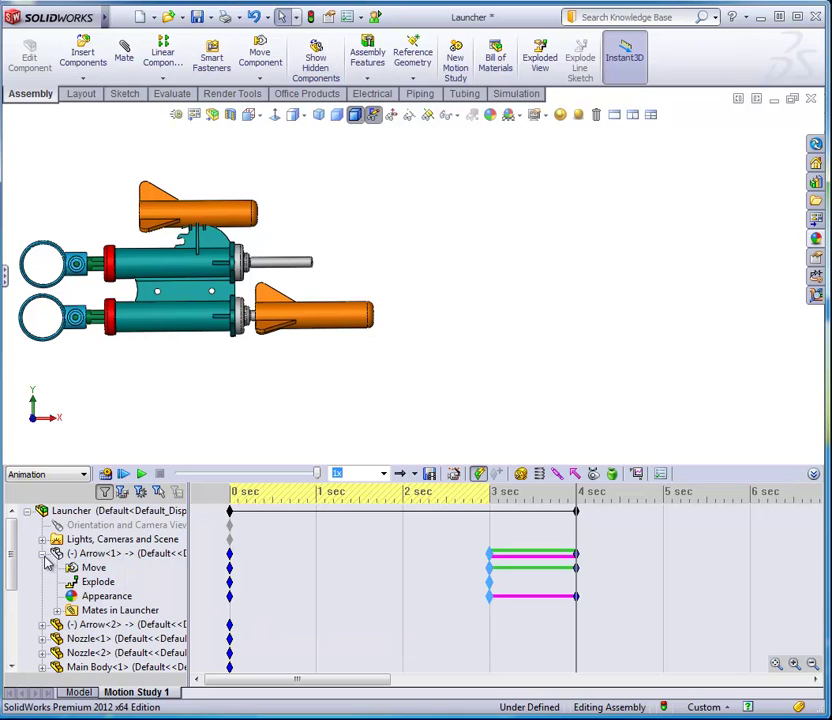
{"action": "left_click", "coordinate": [97, 582]}
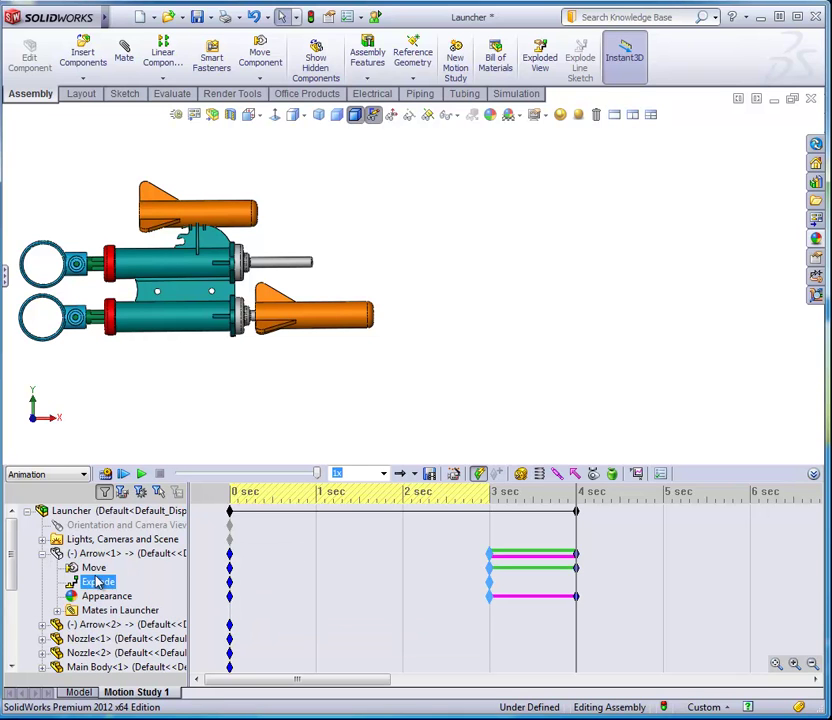
{"action": "left_click", "coordinate": [57, 611]}
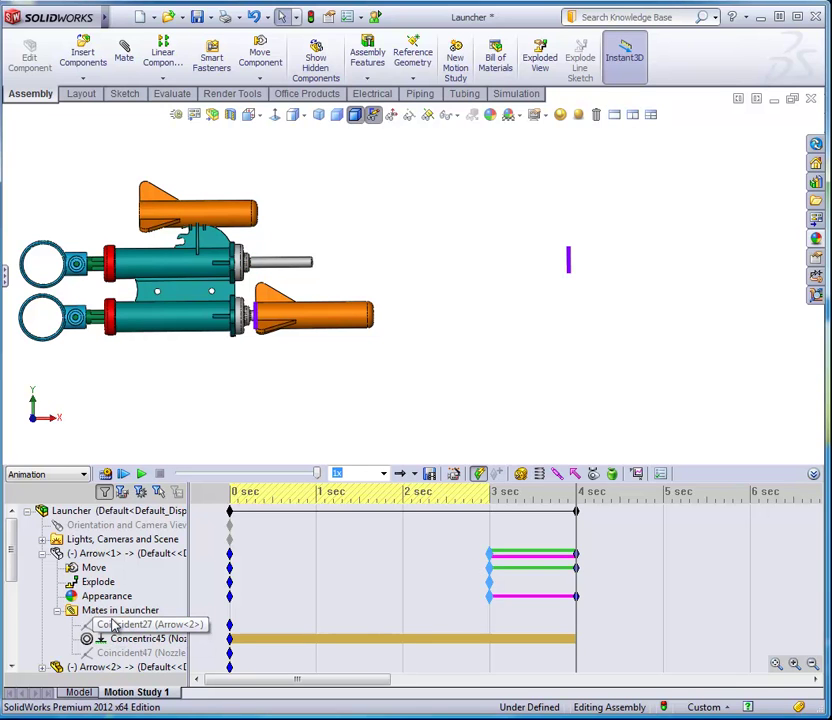
{"action": "left_click", "coordinate": [43, 554]}
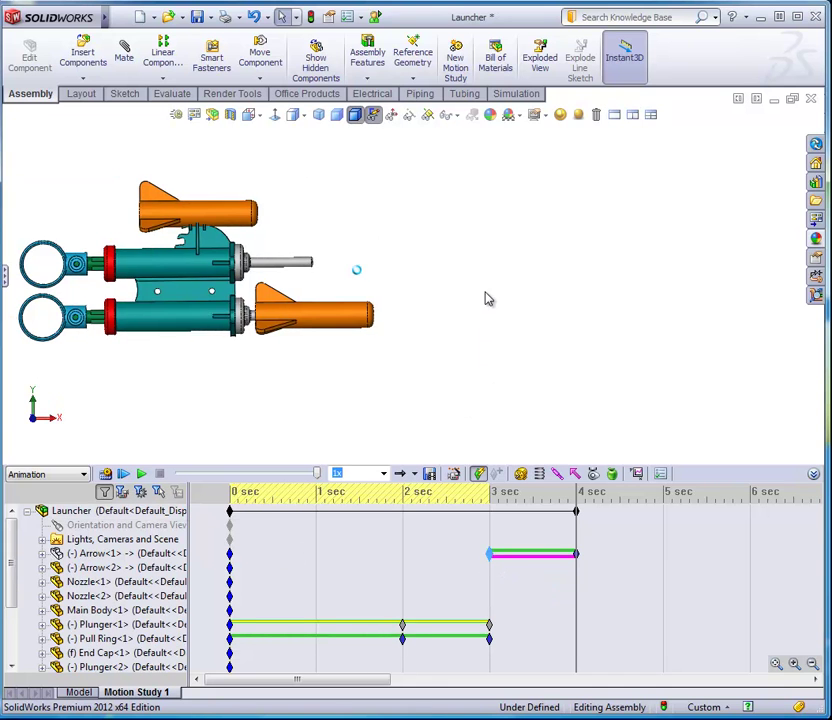
Start an exploded view and move the spare top arrow up off its holder, then forward along X past the launcher
{"action": "mouse_move", "coordinate": [487, 297]}
{"action": "middle_mouse_down"}
{"action": "mouse_move", "coordinate": [513, 279]}
{"action": "mouse_move", "coordinate": [365, 229]}
{"action": "middle_mouse_up"}
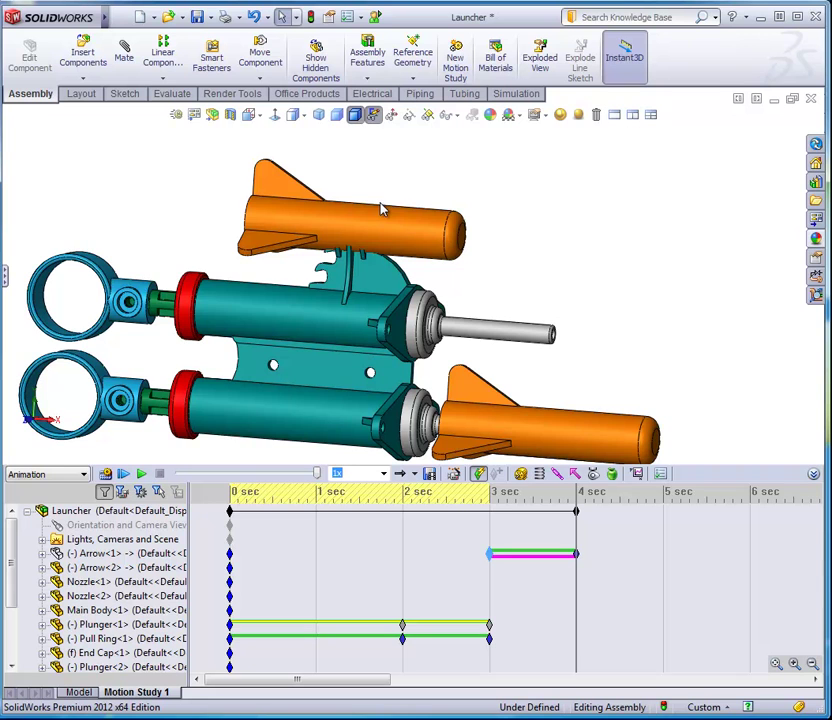
{"action": "scroll", "coordinate": [429, 167], "scroll_direction": "up", "scroll_amount": 3}
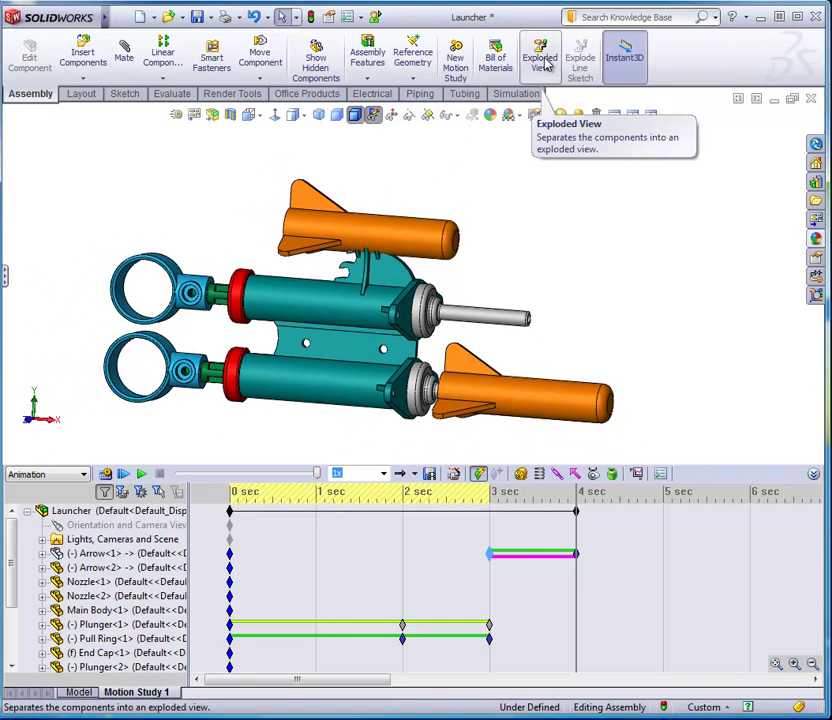
{"action": "left_click", "coordinate": [545, 63]}
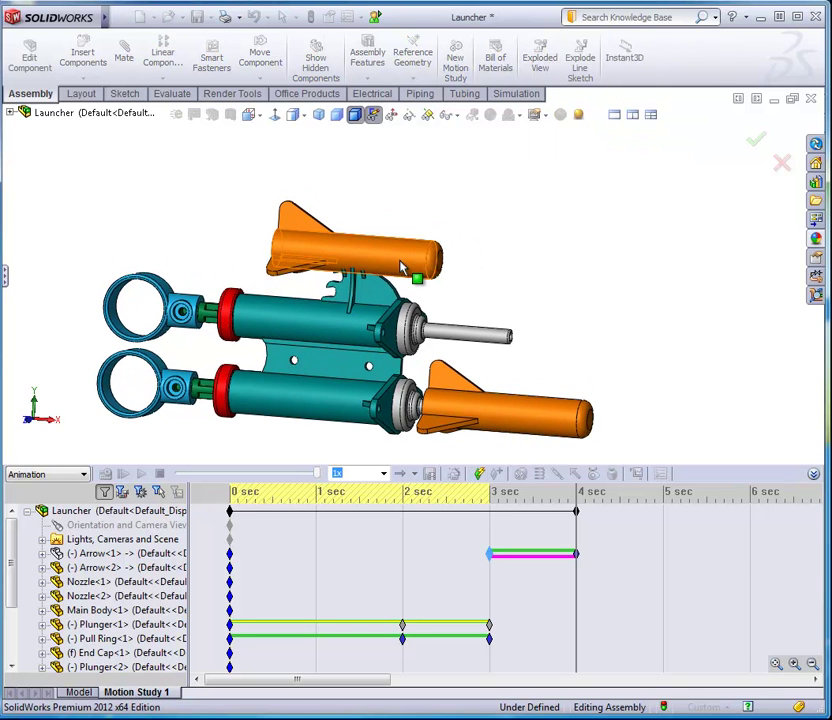
{"action": "left_click", "coordinate": [422, 220]}
{"action": "left_click_drag", "start_coordinate": [440, 171], "coordinate": [398, 200]}
{"action": "left_click", "coordinate": [398, 200]}
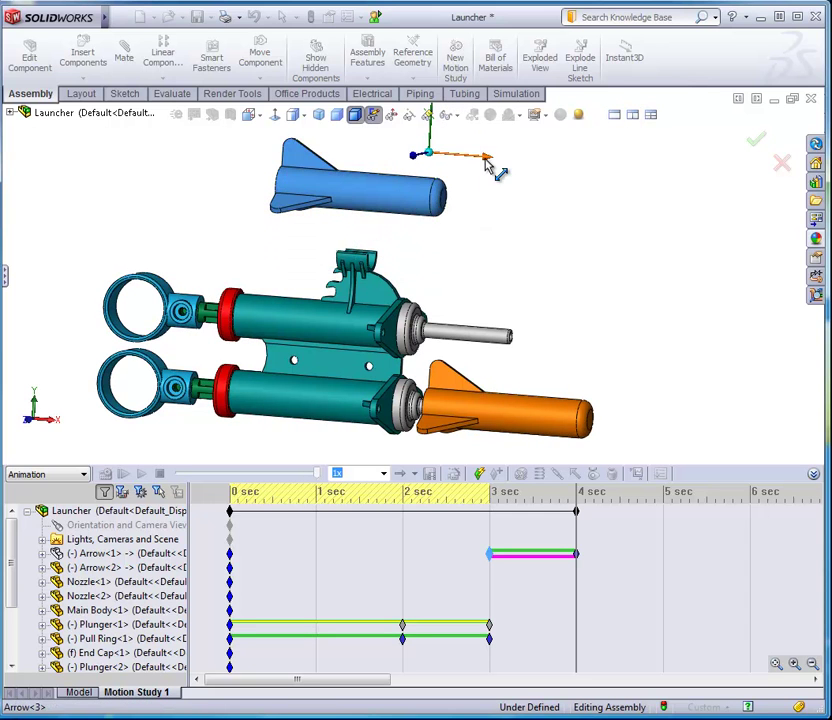
{"action": "left_click_drag", "start_coordinate": [487, 167], "coordinate": [739, 183]}
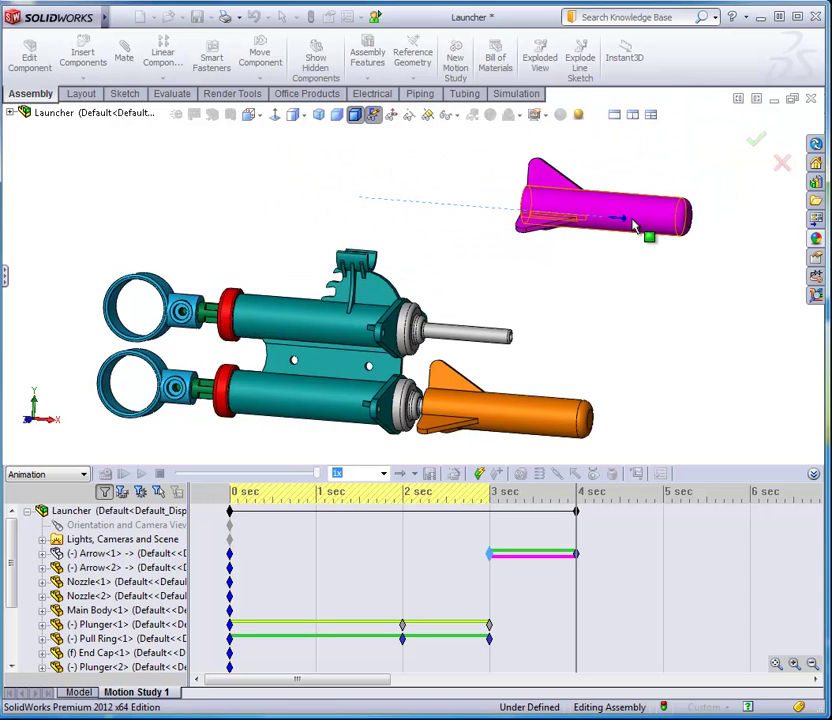
Add explode steps lowering the spare arrow vertically until it lines up with the upper nozzle rod
{"action": "left_click", "coordinate": [655, 228]}
{"action": "left_click_drag", "start_coordinate": [678, 118], "coordinate": [657, 260]}
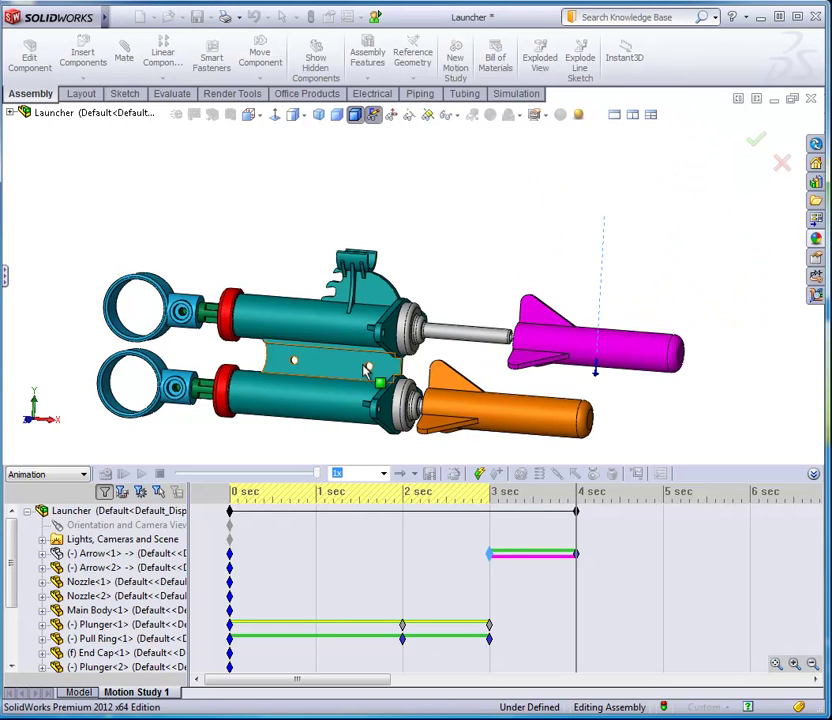
{"action": "key", "text": "ctrl+4"}
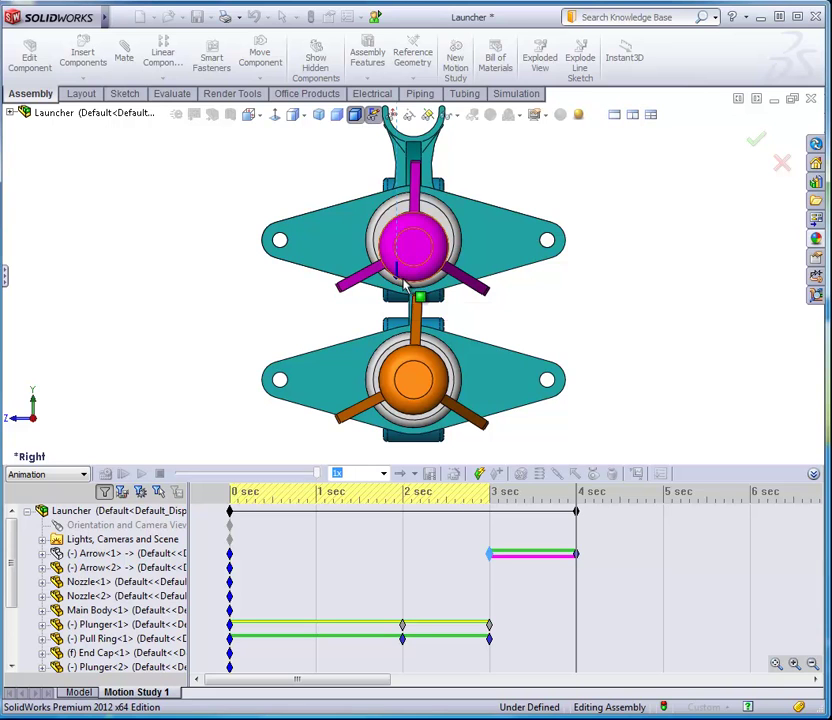
{"action": "left_click", "coordinate": [410, 288]}
{"action": "left_click_drag", "start_coordinate": [410, 286], "coordinate": [412, 278]}
{"action": "middle_click_drag", "start_coordinate": [468, 288], "coordinate": [556, 289]}
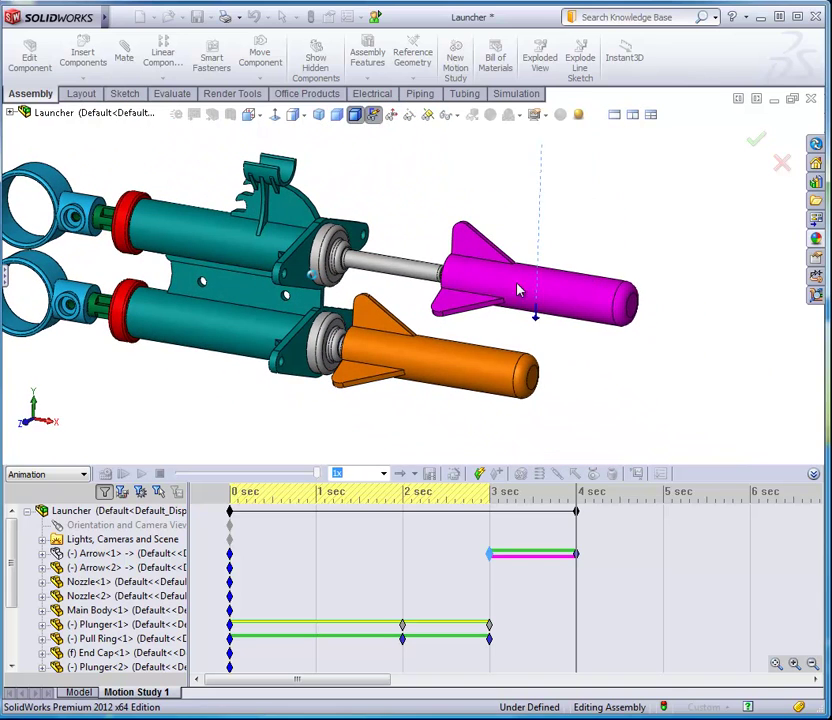
Slide the spare arrow back along X onto the upper nozzle and finish the exploded view
{"action": "left_click", "coordinate": [530, 289]}
{"action": "left_click_drag", "start_coordinate": [665, 278], "coordinate": [566, 279]}
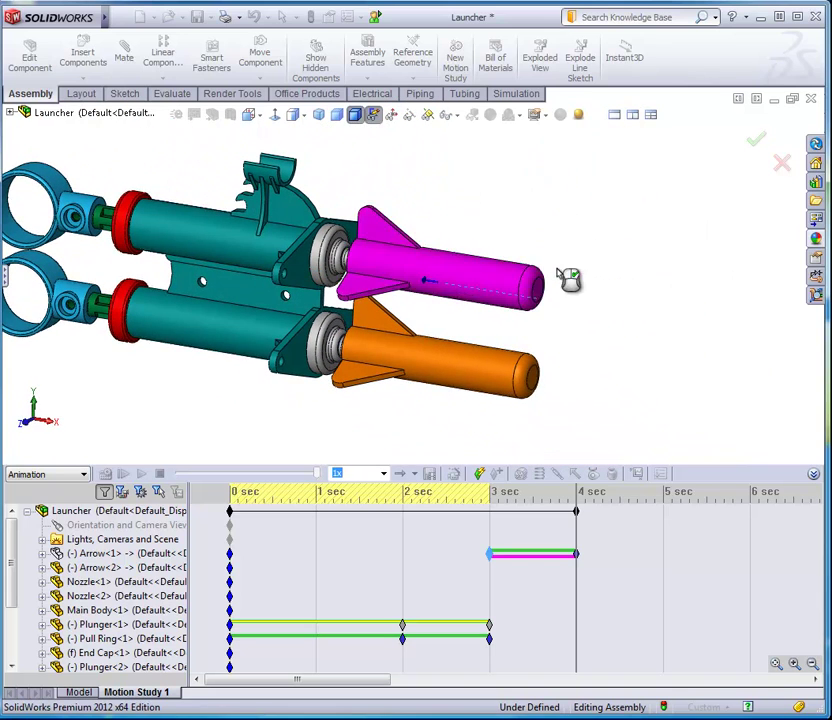
{"action": "left_click", "coordinate": [755, 139]}
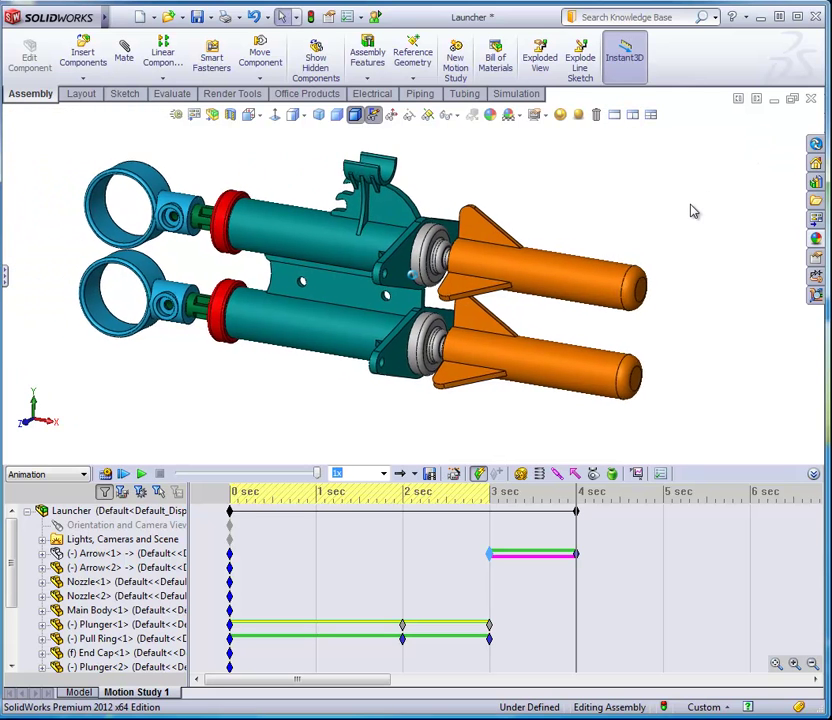
Collapse the exploded view and use the Animation Wizard to add an Explode animation with a 4-second duration and 4-second start time
{"action": "right_click", "coordinate": [322, 247]}
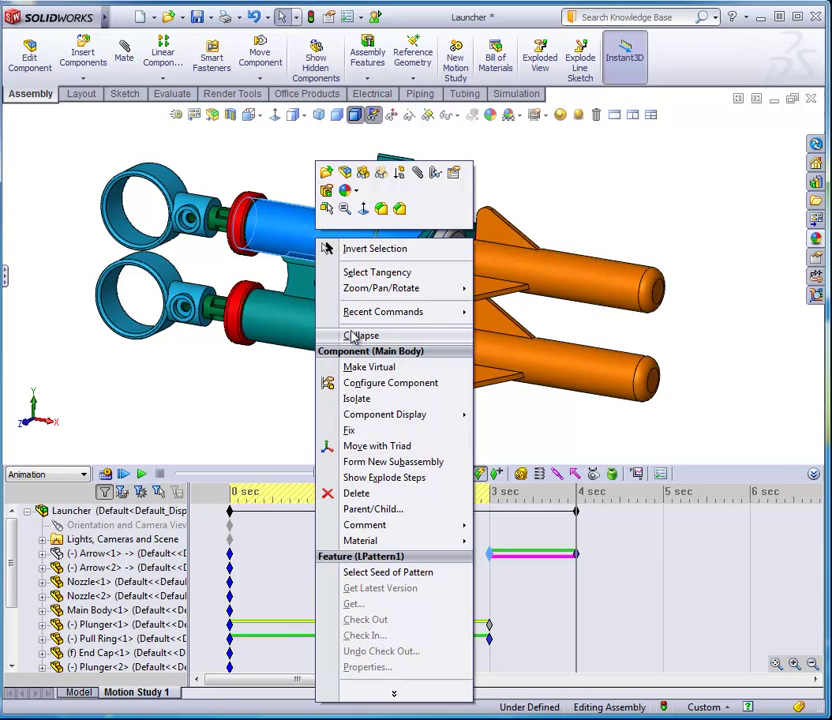
{"action": "left_click", "coordinate": [360, 336]}
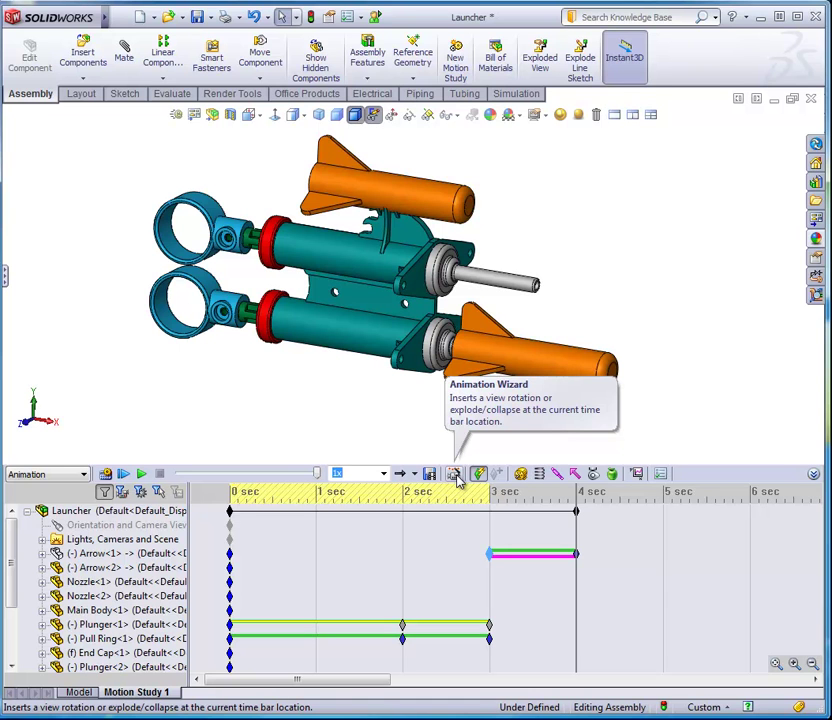
{"action": "left_click", "coordinate": [457, 480]}
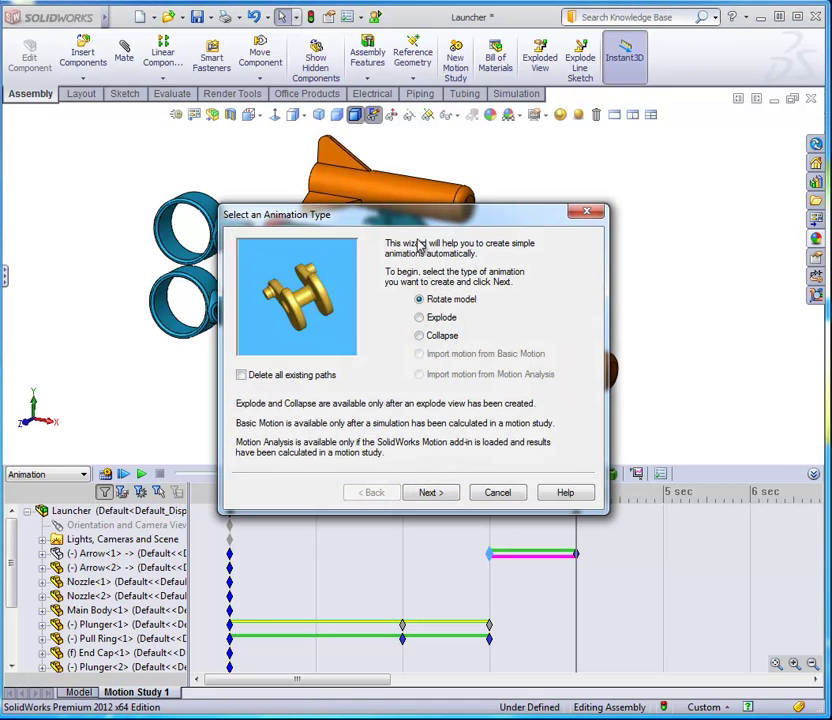
{"action": "left_click_drag", "start_coordinate": [407, 222], "coordinate": [392, 182]}
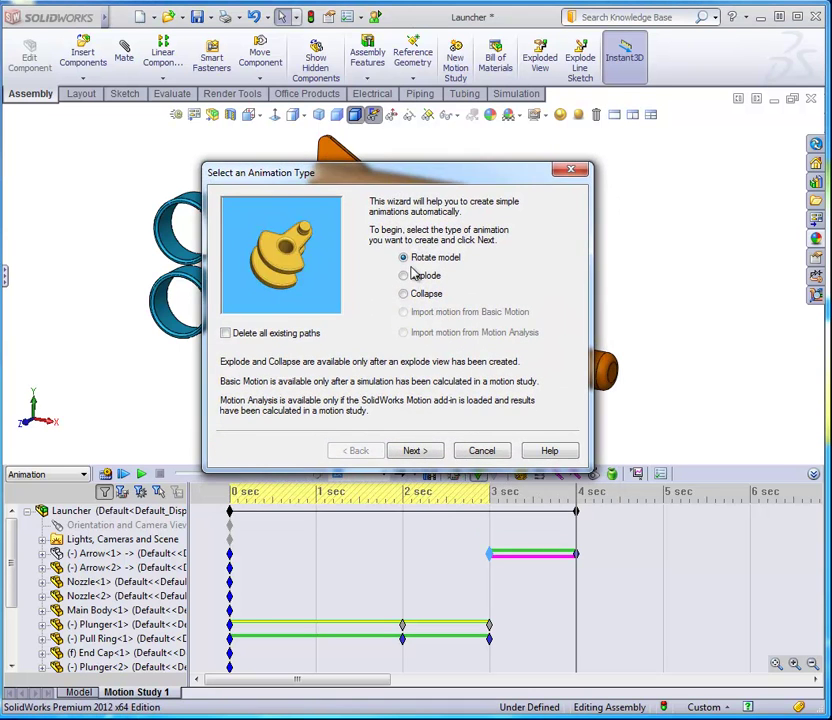
{"action": "left_click", "coordinate": [405, 277]}
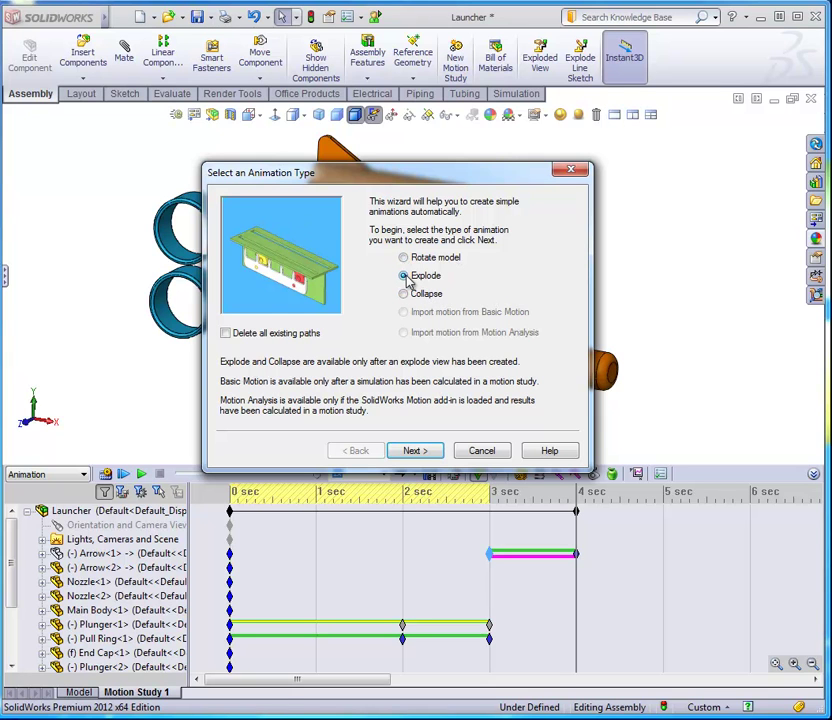
{"action": "left_click", "coordinate": [416, 450]}
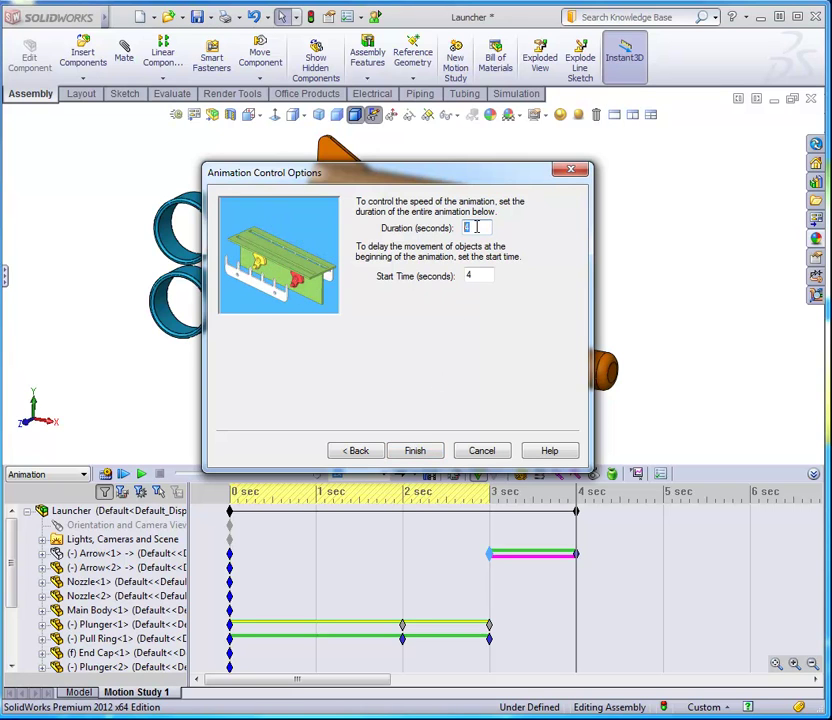
{"action": "type", "text": "4"}
{"action": "key", "text": "Tab"}
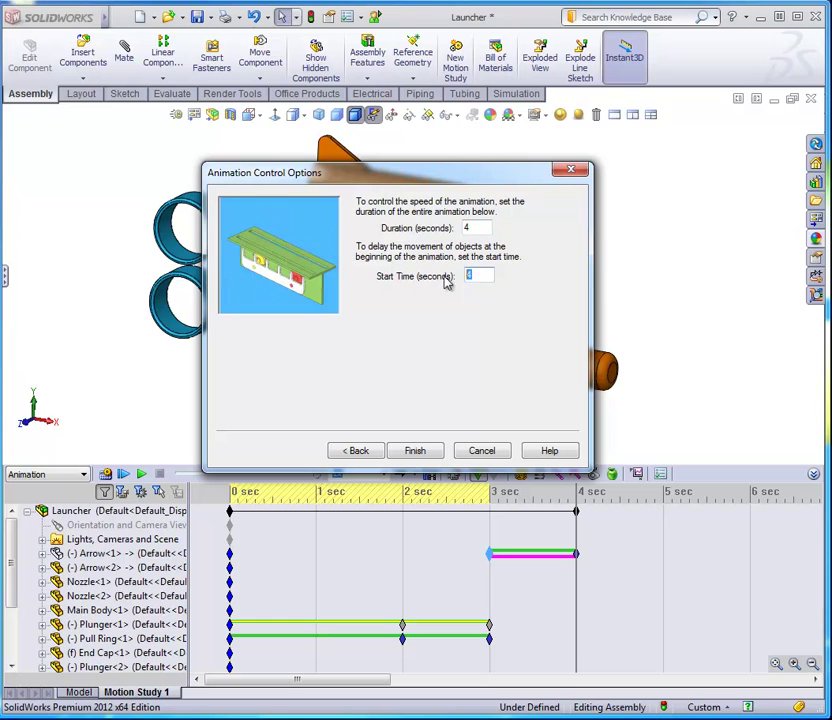
{"action": "type", "text": "4"}
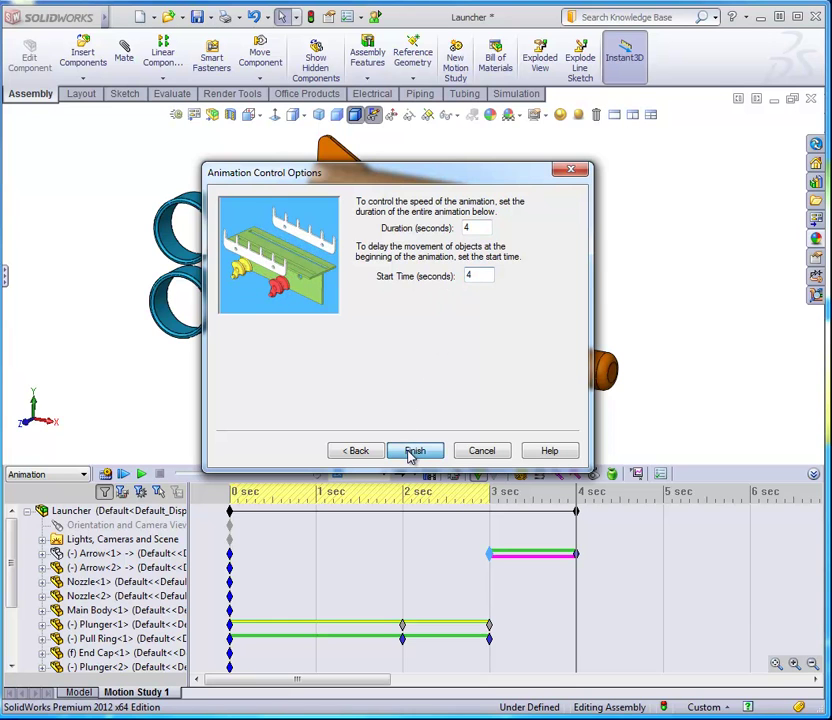
{"action": "left_click", "coordinate": [410, 452]}
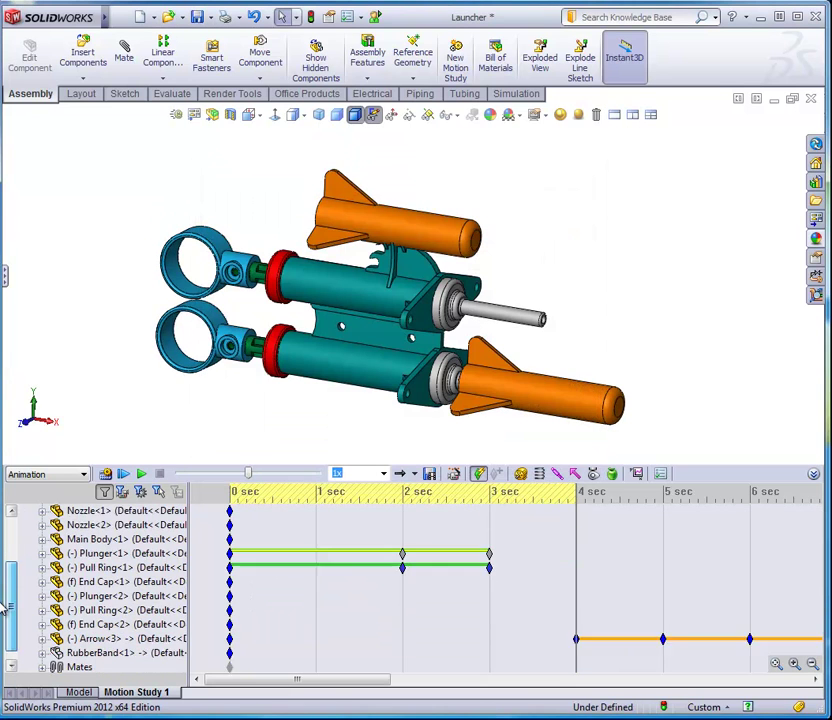
Shift the second explode key point of Arrow<3> slightly earlier and set its key point time to 5 seconds
{"action": "left_click_drag", "start_coordinate": [5, 610], "coordinate": [6, 630]}
{"action": "left_click_drag", "start_coordinate": [240, 689], "coordinate": [308, 690]}
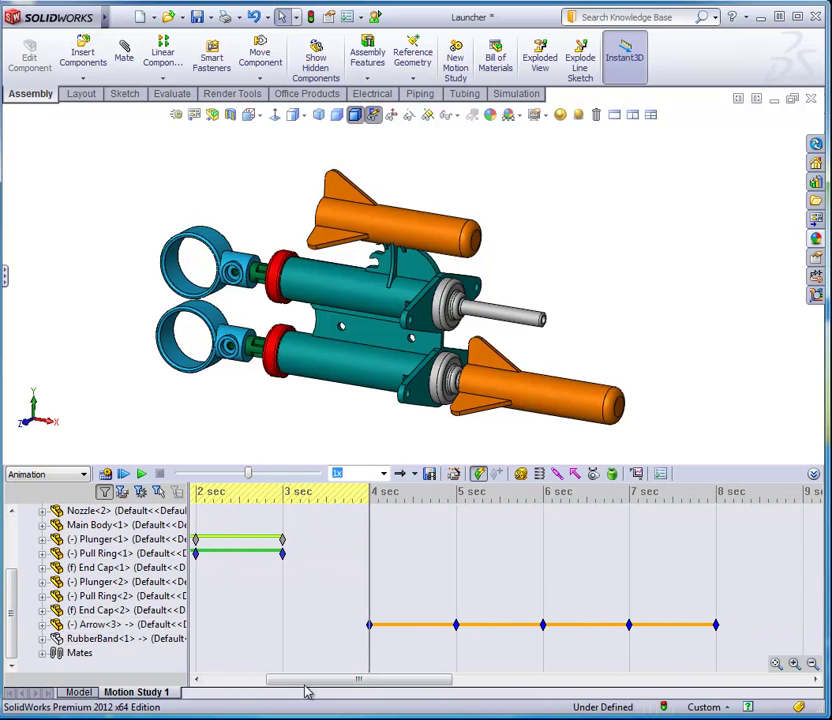
{"action": "left_click", "coordinate": [381, 626]}
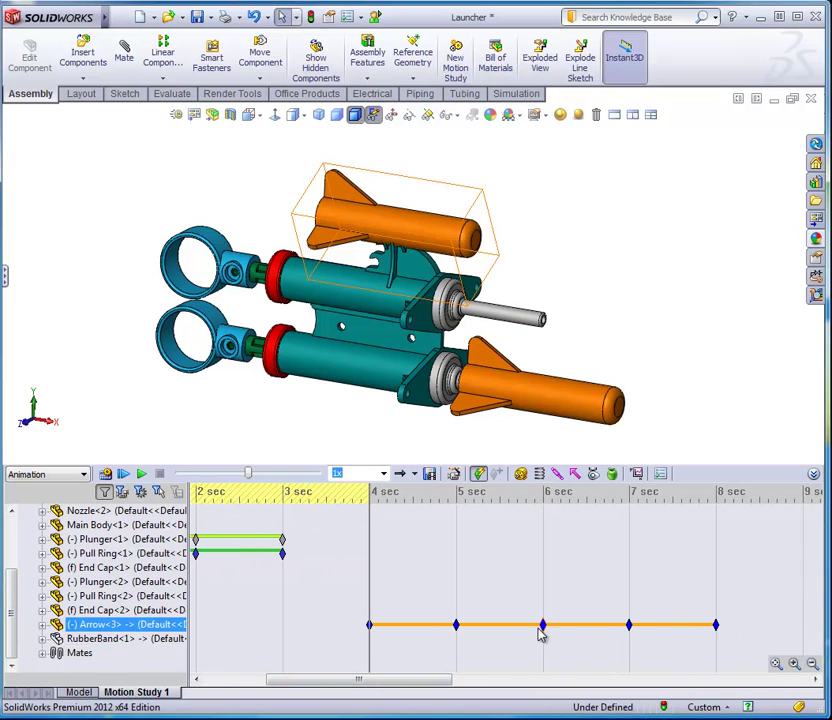
{"action": "left_click_drag", "start_coordinate": [457, 627], "coordinate": [440, 632]}
{"action": "right_click", "coordinate": [436, 626]}
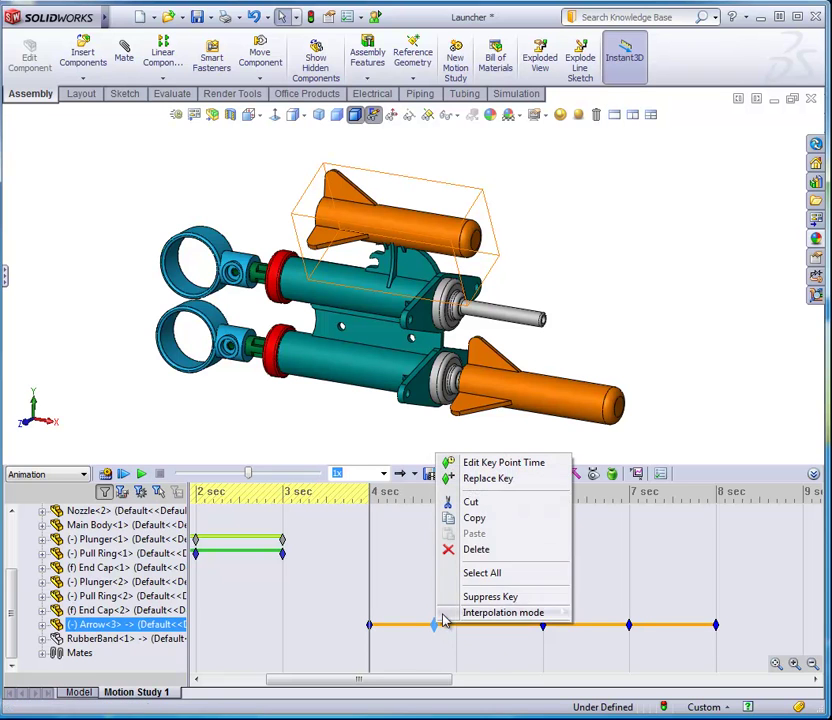
{"action": "left_click", "coordinate": [501, 463]}
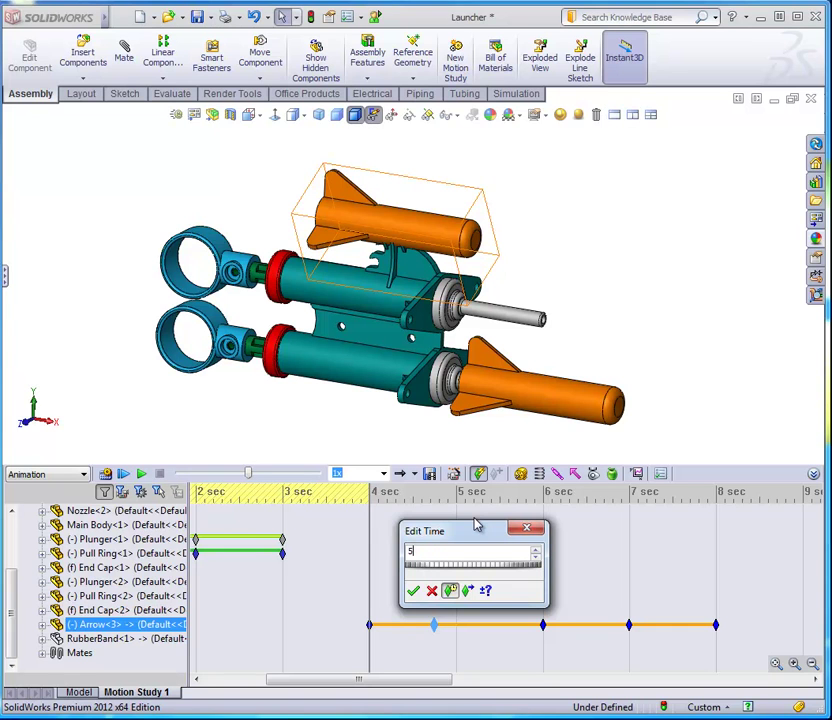
{"action": "type", "text": "5"}
{"action": "key", "text": "Return"}
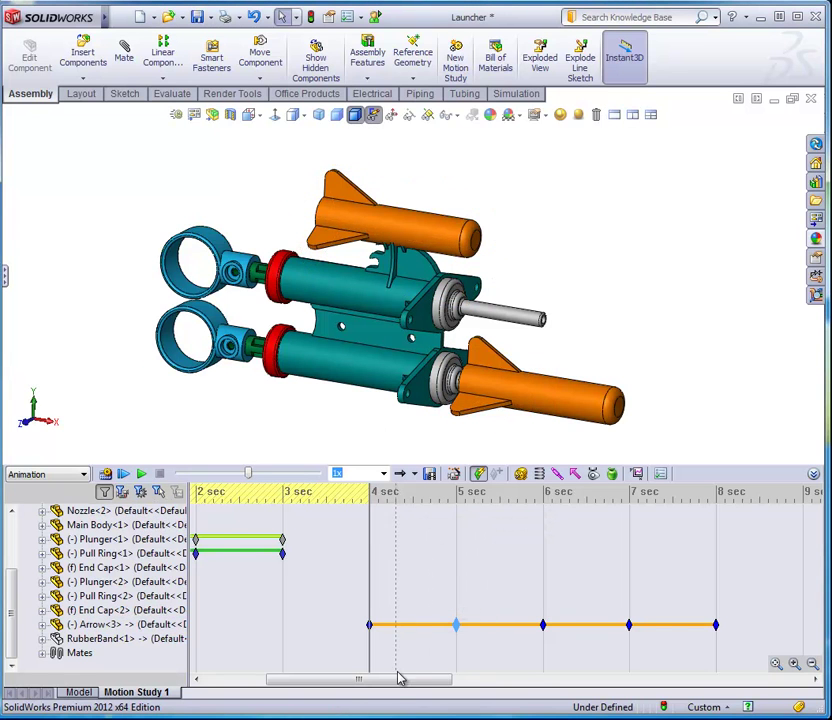
Scrub the time bar to 8 seconds and back to 0 to review the firing and reloading motion
{"action": "left_click_drag", "start_coordinate": [393, 683], "coordinate": [319, 682]}
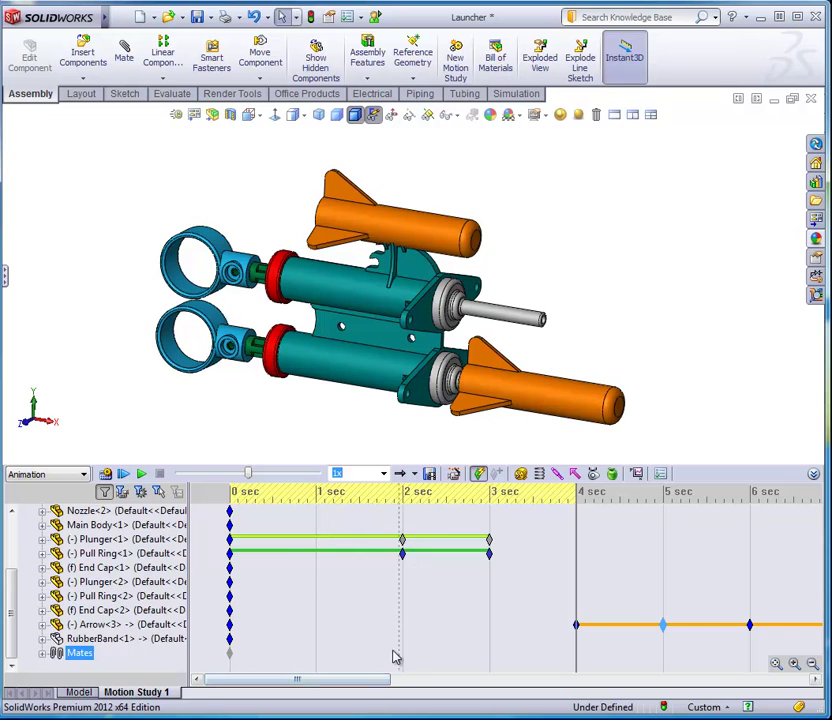
{"action": "left_click", "coordinate": [500, 553]}
{"action": "left_click", "coordinate": [104, 596]}
{"action": "left_click_drag", "start_coordinate": [9, 613], "coordinate": [27, 550]}
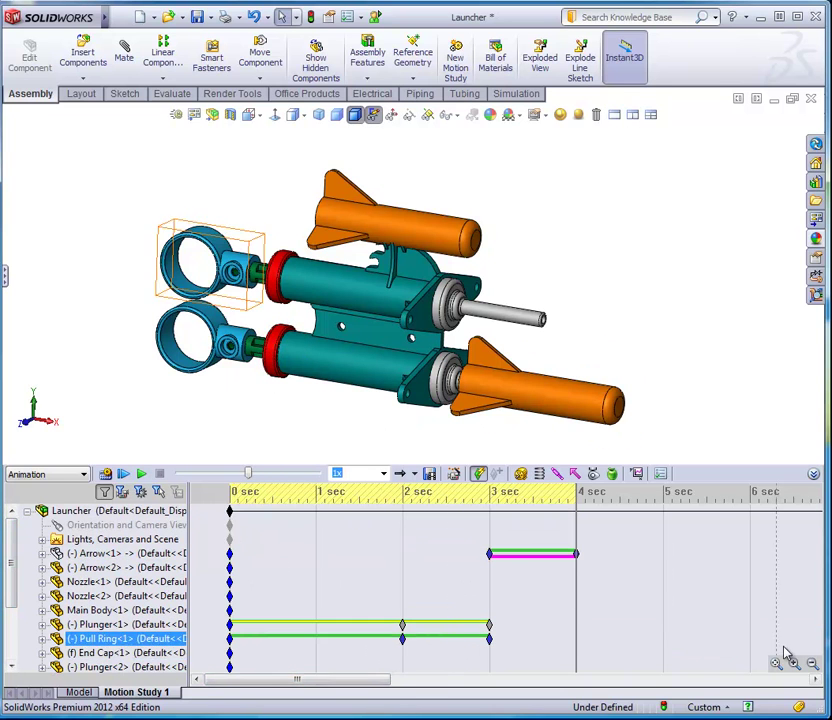
{"action": "left_click", "coordinate": [812, 663]}
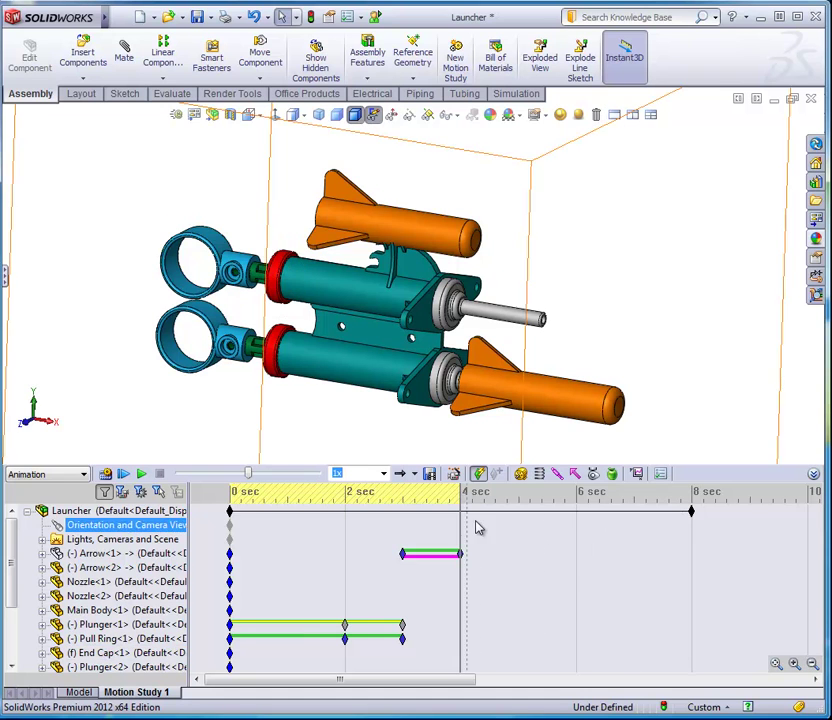
{"action": "left_click_drag", "start_coordinate": [462, 533], "coordinate": [691, 529]}
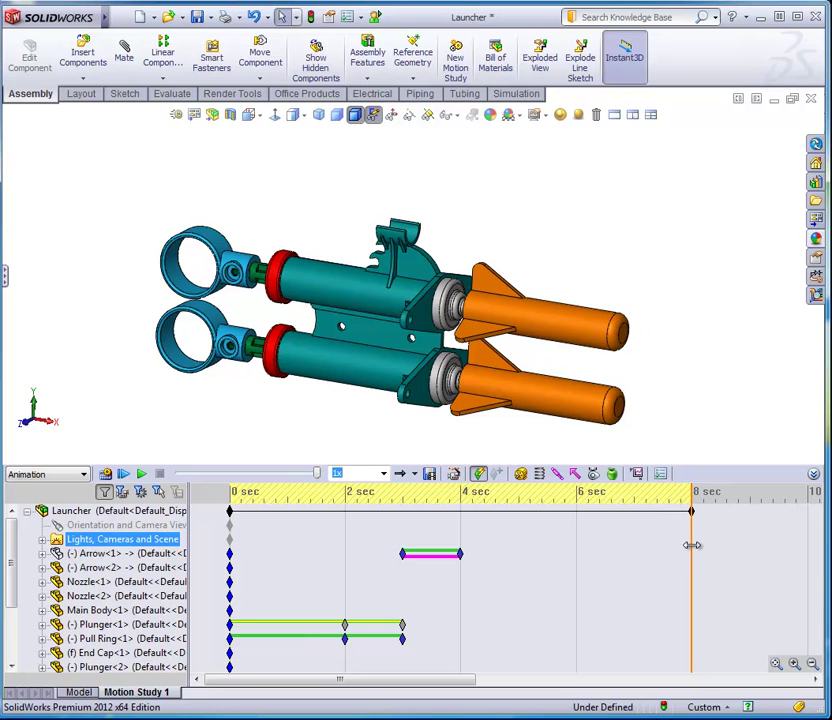
{"action": "left_click_drag", "start_coordinate": [696, 544], "coordinate": [222, 578]}
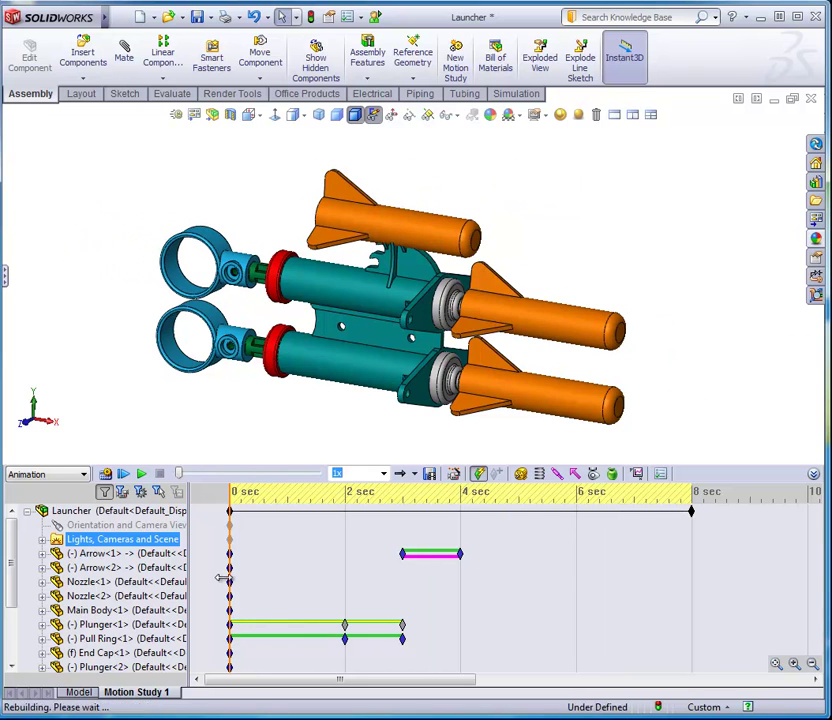
Enable playback of view keys and view key creation for Orientation and Camera Views
{"action": "right_click", "coordinate": [101, 528]}
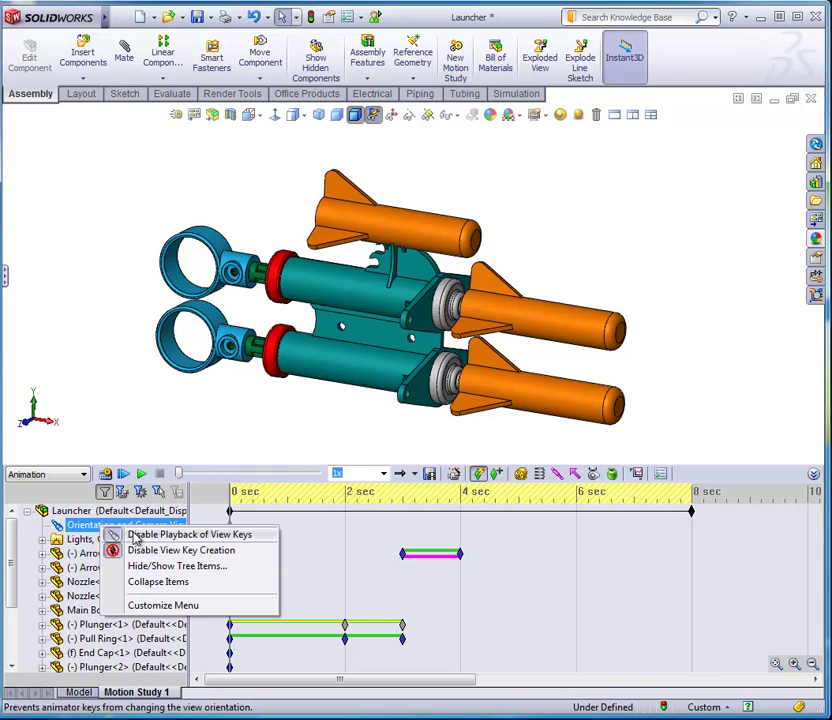
{"action": "left_click", "coordinate": [136, 537]}
{"action": "right_click", "coordinate": [129, 525]}
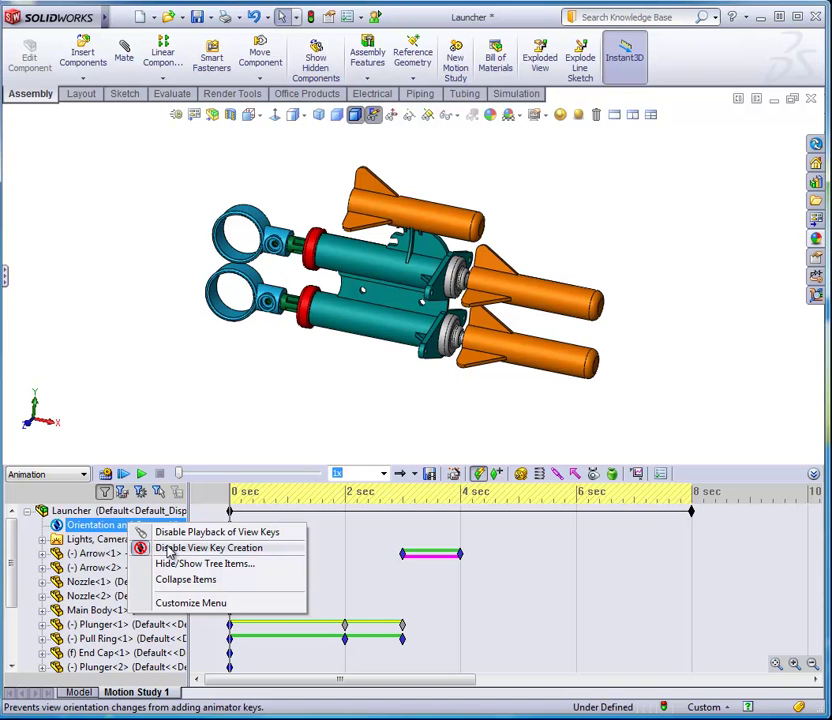
{"action": "left_click", "coordinate": [170, 549]}
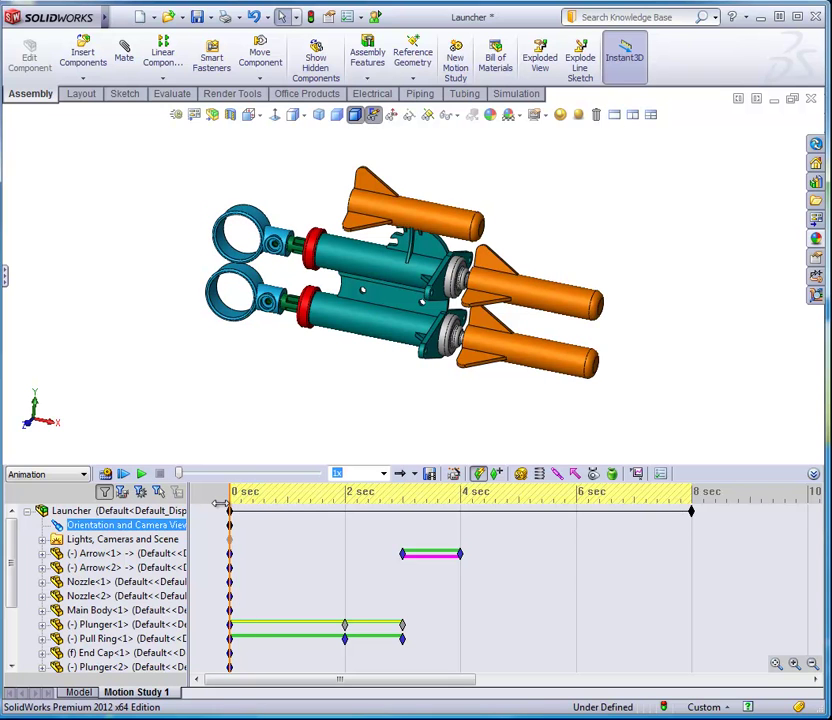
Make the launcher smaller in the view at 0 seconds, and record a rotated, enlarged view at 10 seconds
{"action": "left_click", "coordinate": [258, 374]}
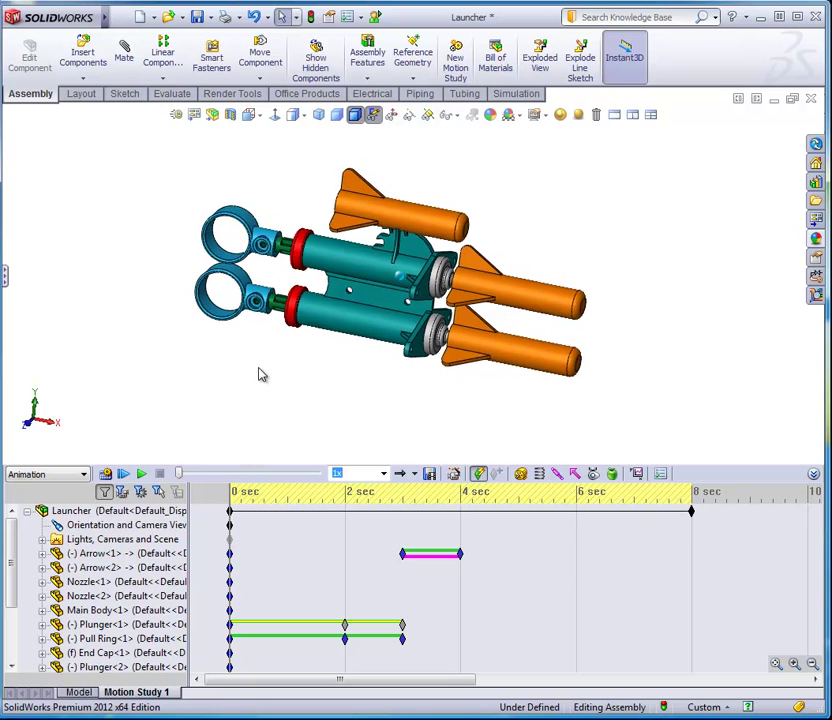
{"action": "mouse_move", "coordinate": [264, 381]}
{"action": "middle_mouse_down"}
{"action": "mouse_move", "coordinate": [277, 357]}
{"action": "mouse_move", "coordinate": [247, 347]}
{"action": "mouse_move", "coordinate": [300, 333]}
{"action": "mouse_move", "coordinate": [288, 345]}
{"action": "mouse_move", "coordinate": [243, 340]}
{"action": "mouse_move", "coordinate": [262, 365]}
{"action": "middle_mouse_up"}
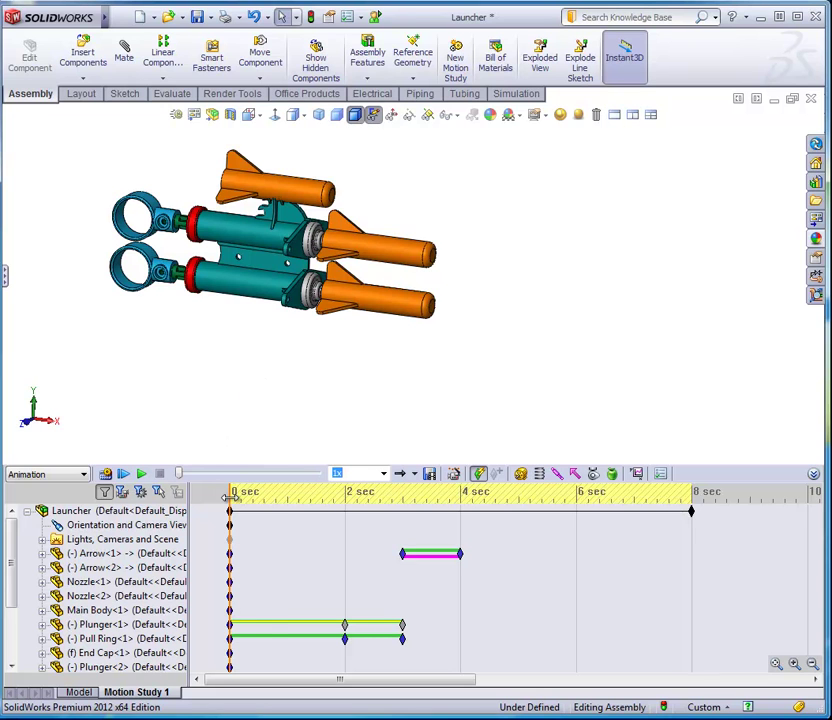
{"action": "left_click_drag", "start_coordinate": [231, 497], "coordinate": [810, 500]}
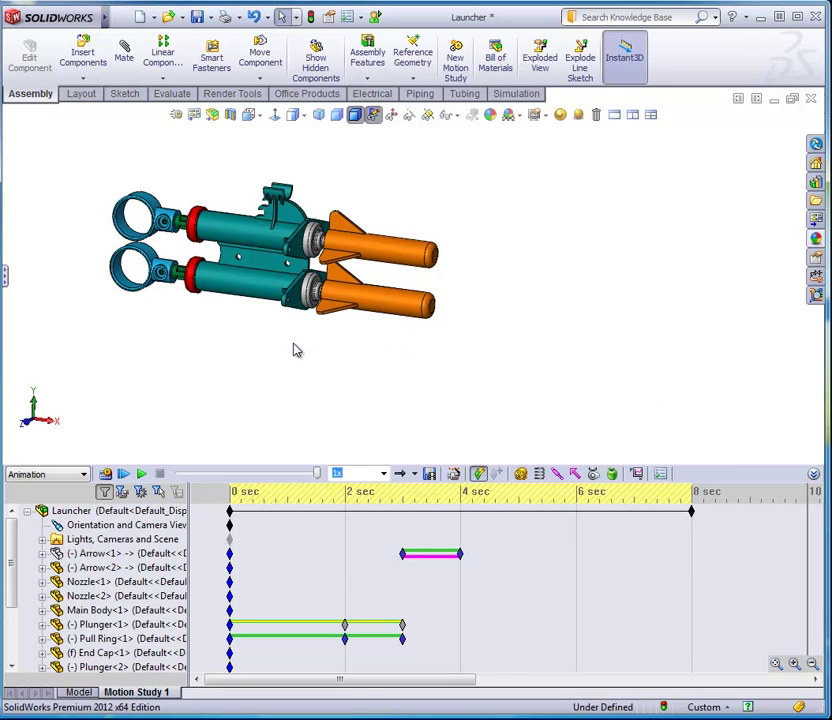
{"action": "middle_click_drag", "start_coordinate": [282, 363], "coordinate": [245, 222]}
{"action": "scroll", "coordinate": [204, 241], "scroll_direction": "down", "scroll_amount": 4}
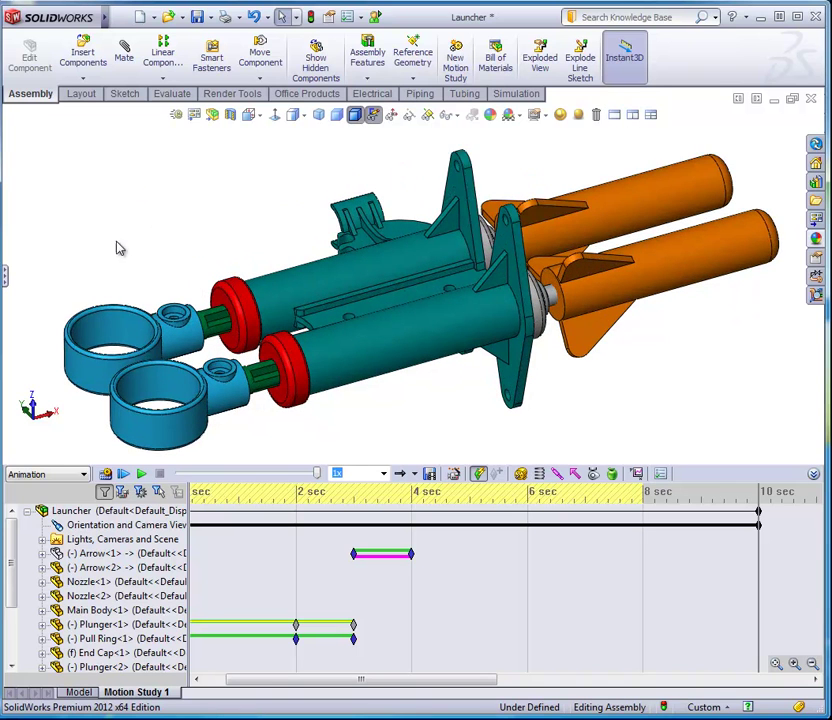
Copy the starting Orientation and Camera Views key from 0 to 8 seconds and disable view key creation
{"action": "left_click", "coordinate": [130, 666]}
{"action": "mouse_move", "coordinate": [236, 681]}
{"action": "left_mouse_down"}
{"action": "mouse_move", "coordinate": [208, 681]}
{"action": "mouse_move", "coordinate": [236, 687]}
{"action": "left_mouse_up"}
{"action": "left_click", "coordinate": [252, 526]}
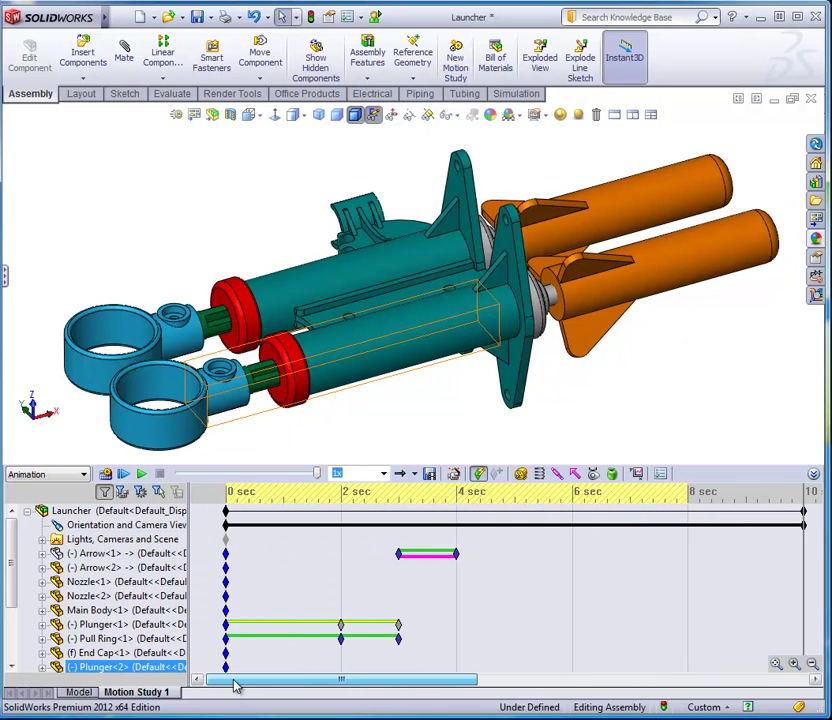
{"action": "left_click", "coordinate": [231, 556]}
{"action": "left_click", "coordinate": [227, 527]}
{"action": "left_click_drag", "start_coordinate": [229, 528], "coordinate": [691, 533]}
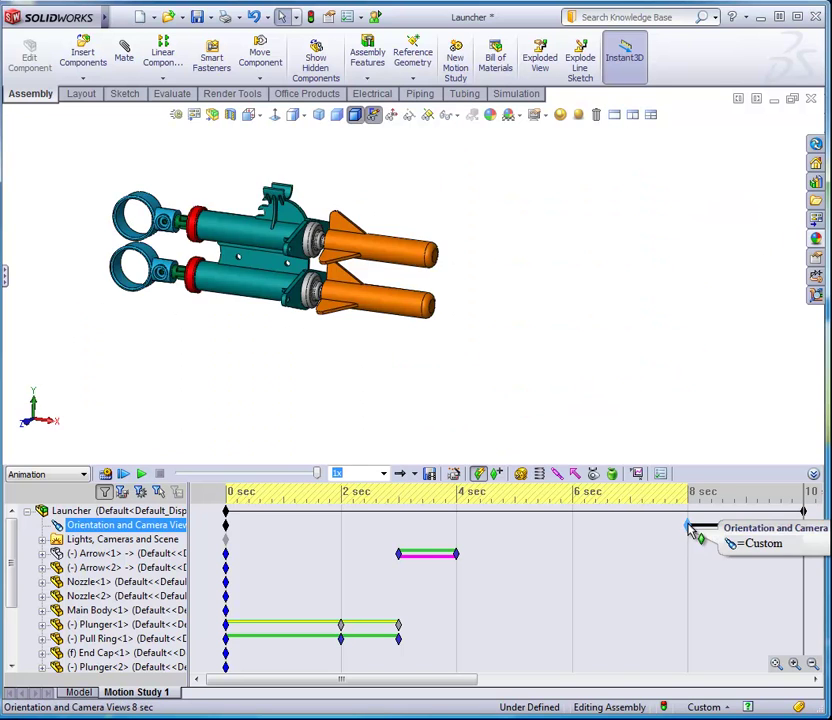
{"action": "left_click", "coordinate": [630, 540]}
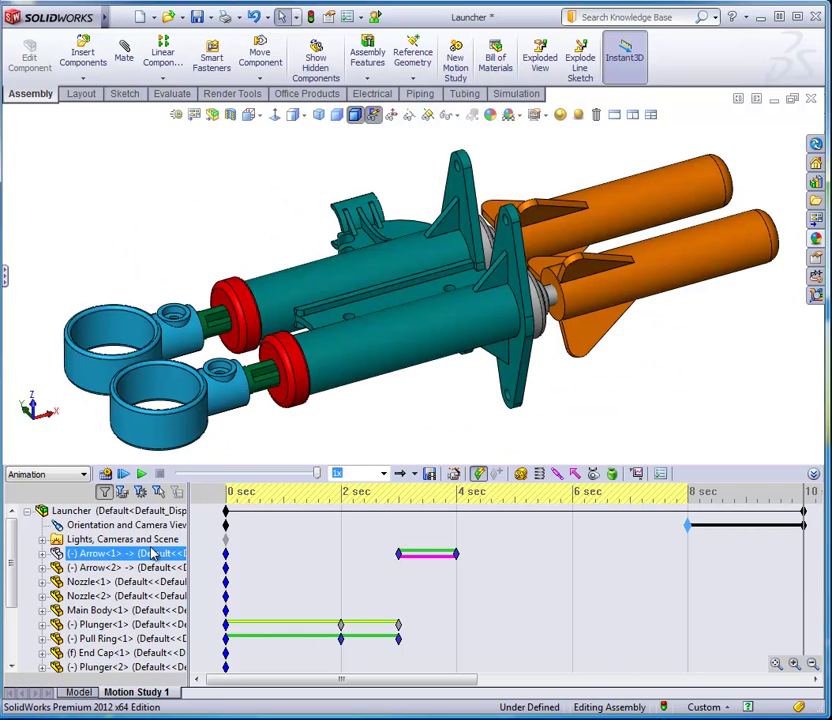
{"action": "right_click", "coordinate": [112, 528]}
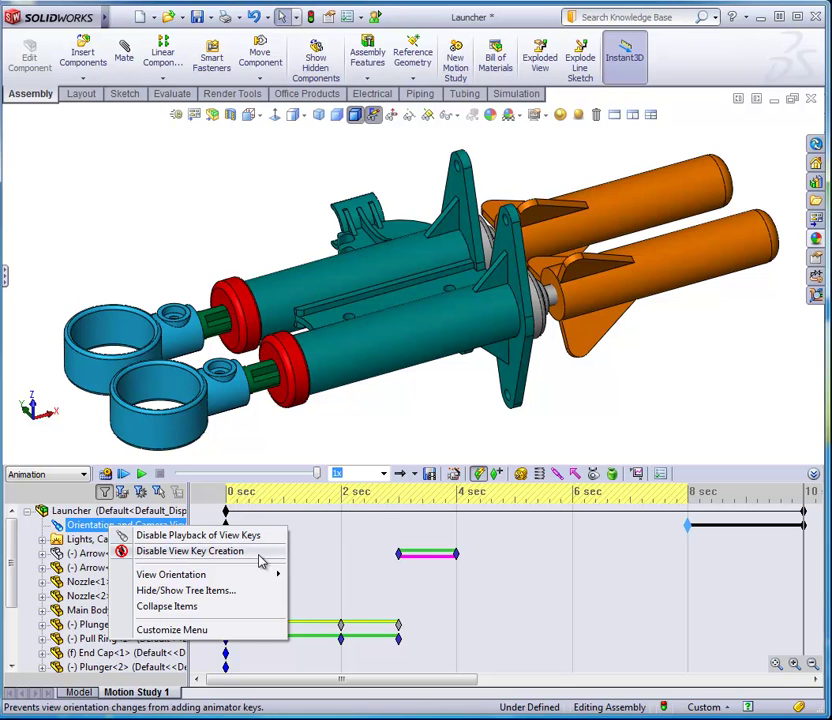
{"action": "left_click", "coordinate": [168, 552]}
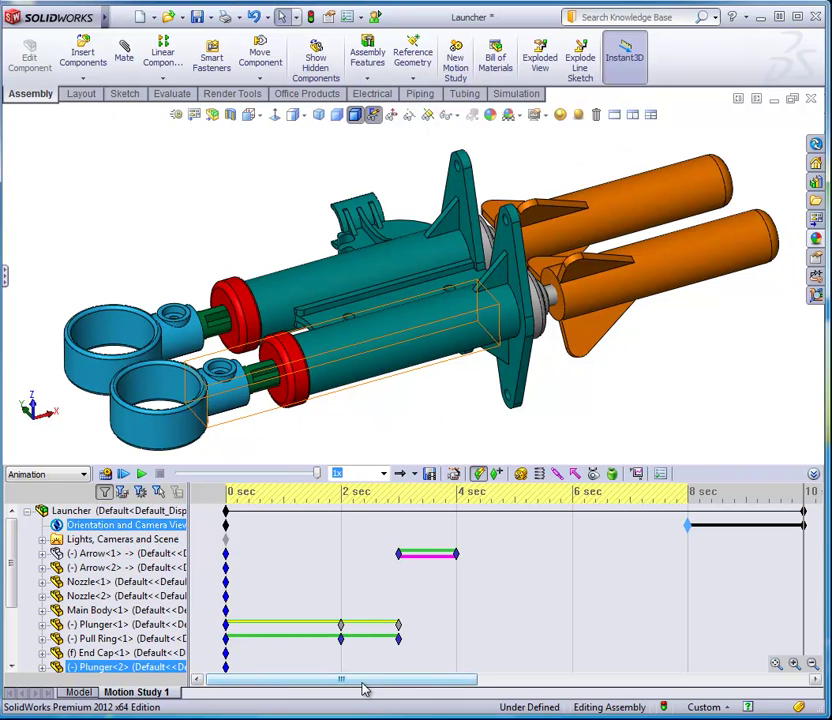
Add a key for Main Body at 10 seconds on the timeline
{"action": "left_click_drag", "start_coordinate": [365, 681], "coordinate": [533, 657]}
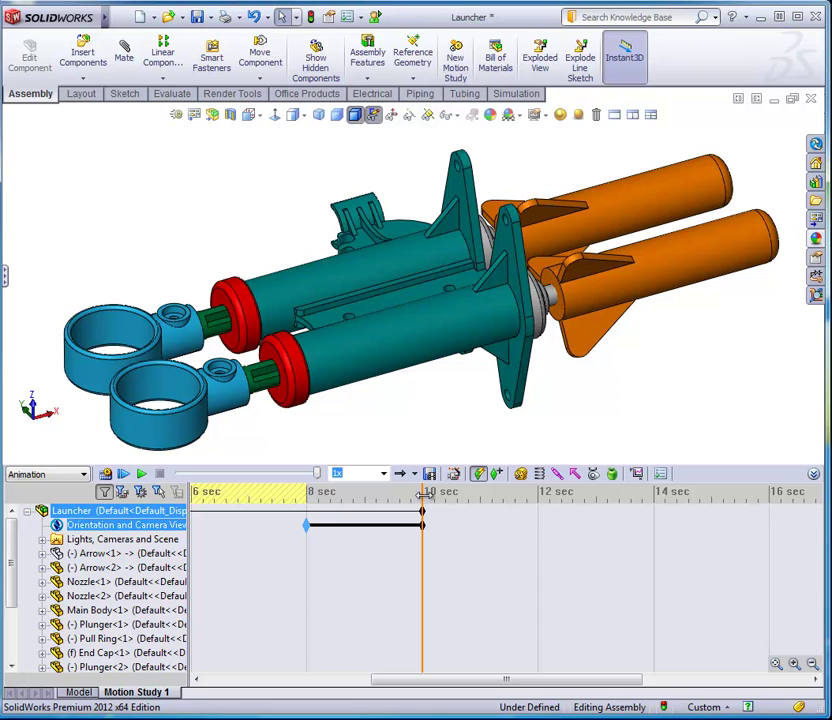
{"action": "left_click_drag", "start_coordinate": [426, 493], "coordinate": [538, 505]}
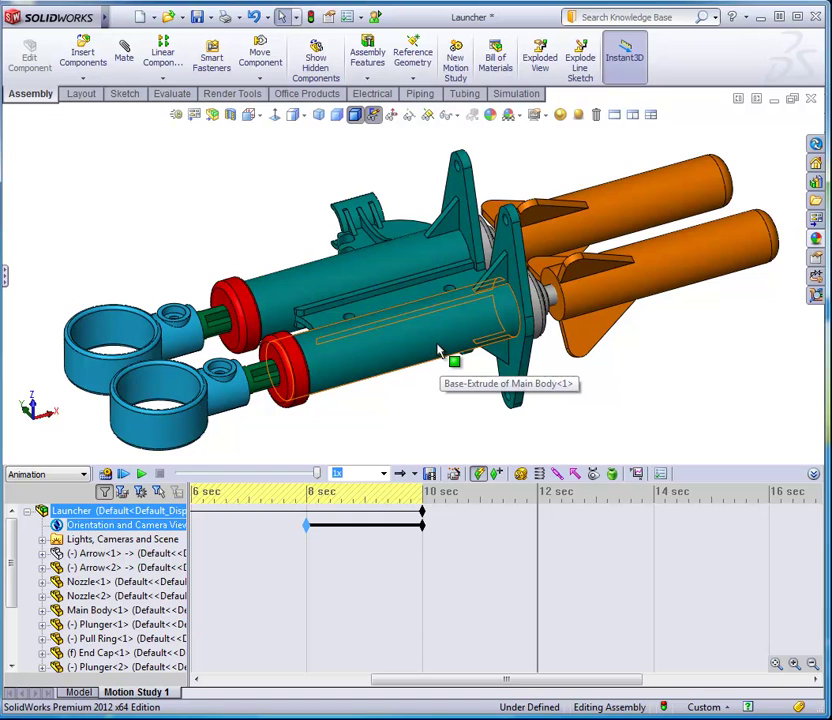
{"action": "left_click_drag", "start_coordinate": [540, 495], "coordinate": [424, 493]}
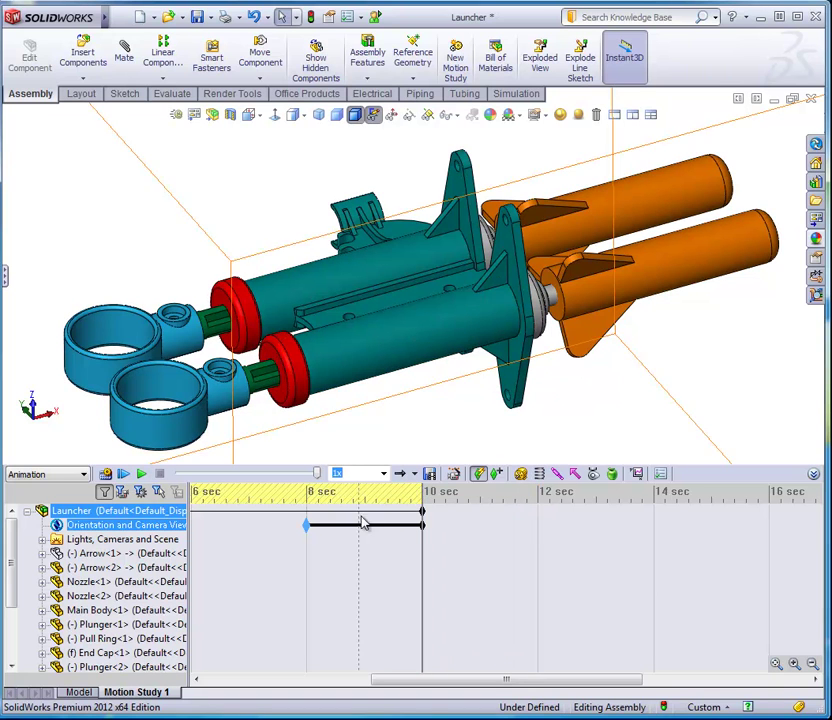
{"action": "left_click", "coordinate": [106, 612]}
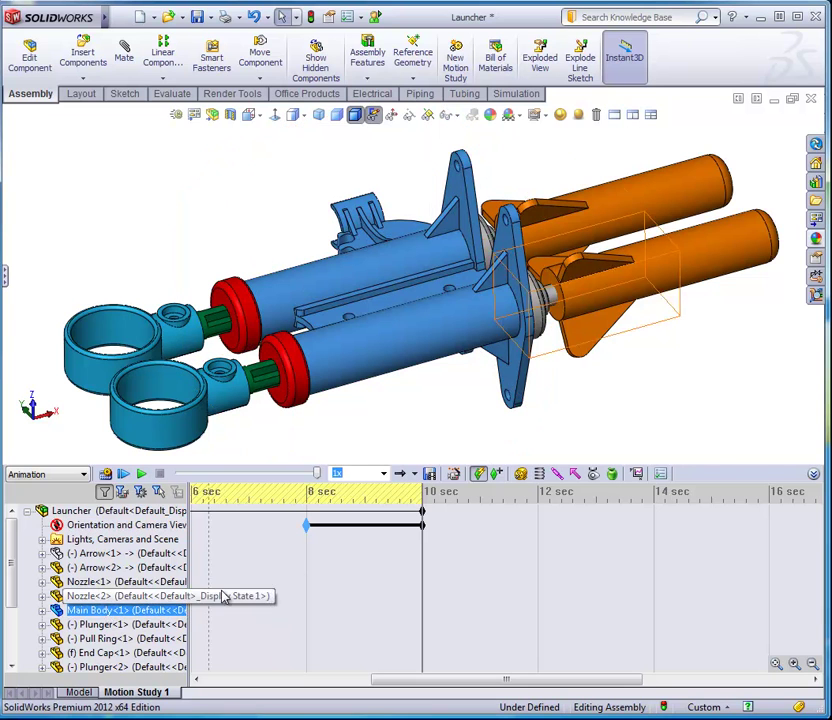
{"action": "left_click", "coordinate": [496, 478]}
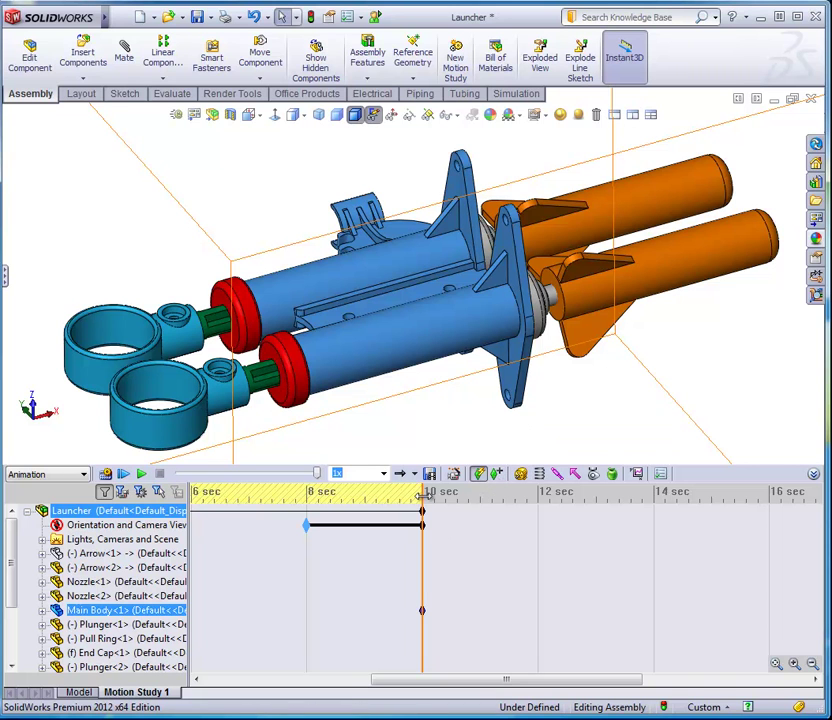
Set the time to 12 seconds and change the appearance of the whole Main Body component to the standard red
{"action": "left_click_drag", "start_coordinate": [426, 492], "coordinate": [538, 500]}
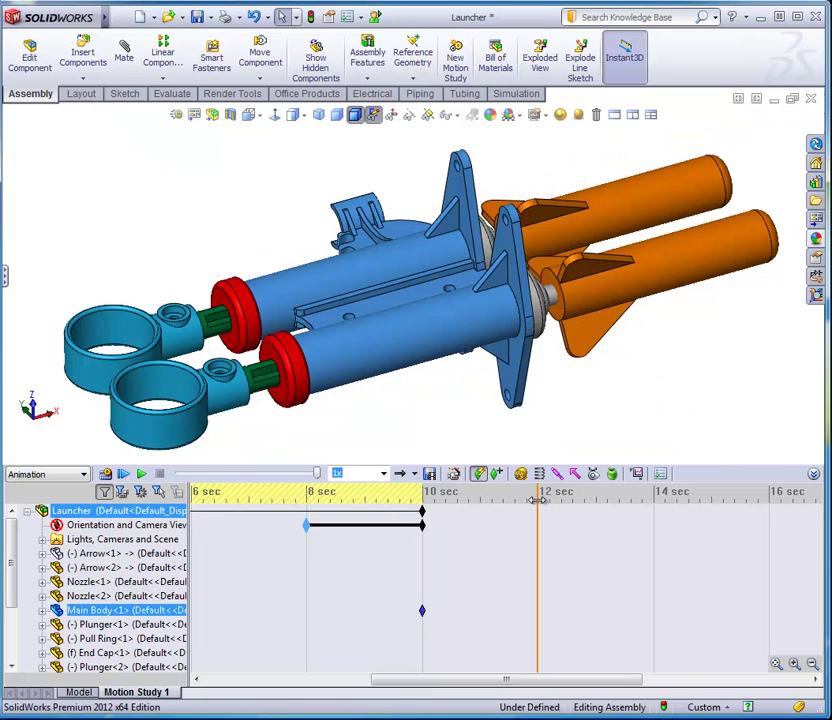
{"action": "left_click", "coordinate": [407, 341]}
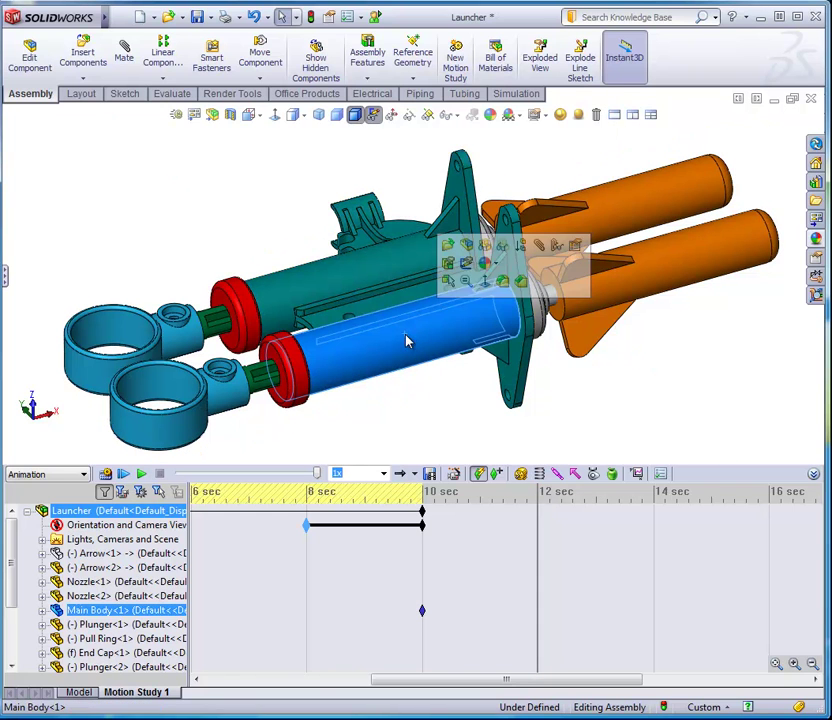
{"action": "left_click", "coordinate": [495, 268]}
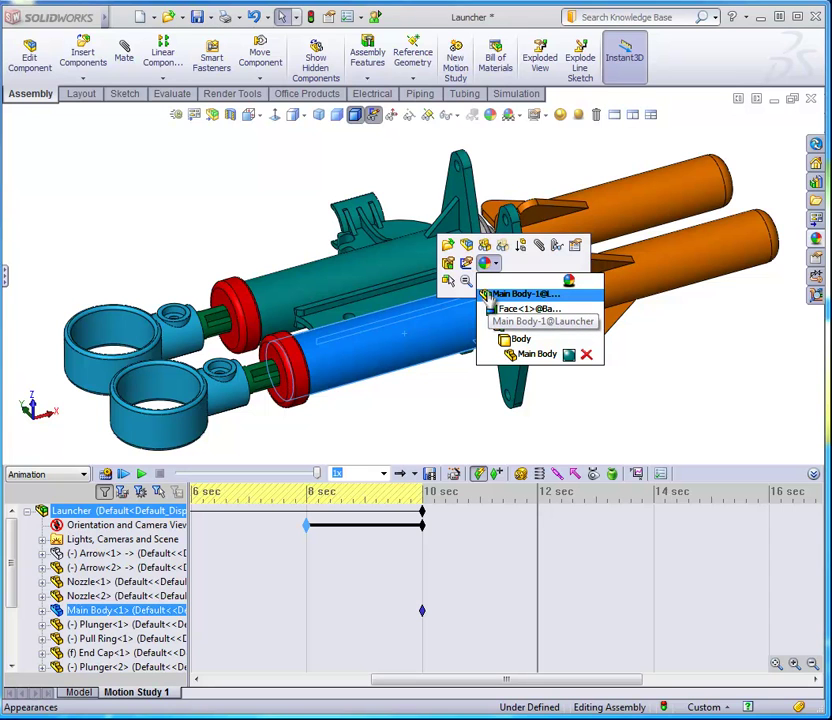
{"action": "left_click", "coordinate": [489, 295]}
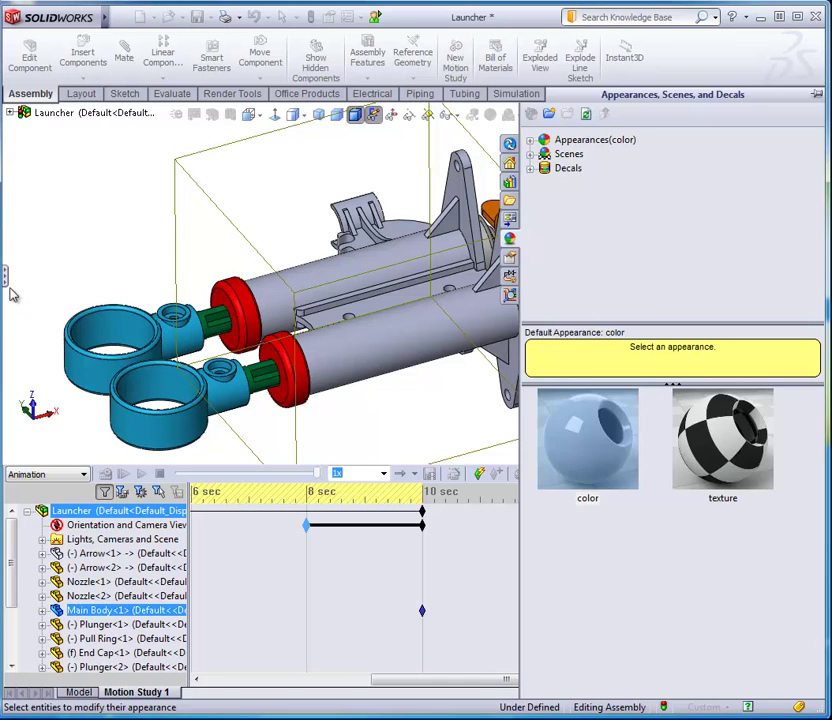
{"action": "left_click_drag", "start_coordinate": [150, 288], "coordinate": [153, 310]}
{"action": "scroll", "coordinate": [152, 308], "scroll_direction": "down", "scroll_amount": 3}
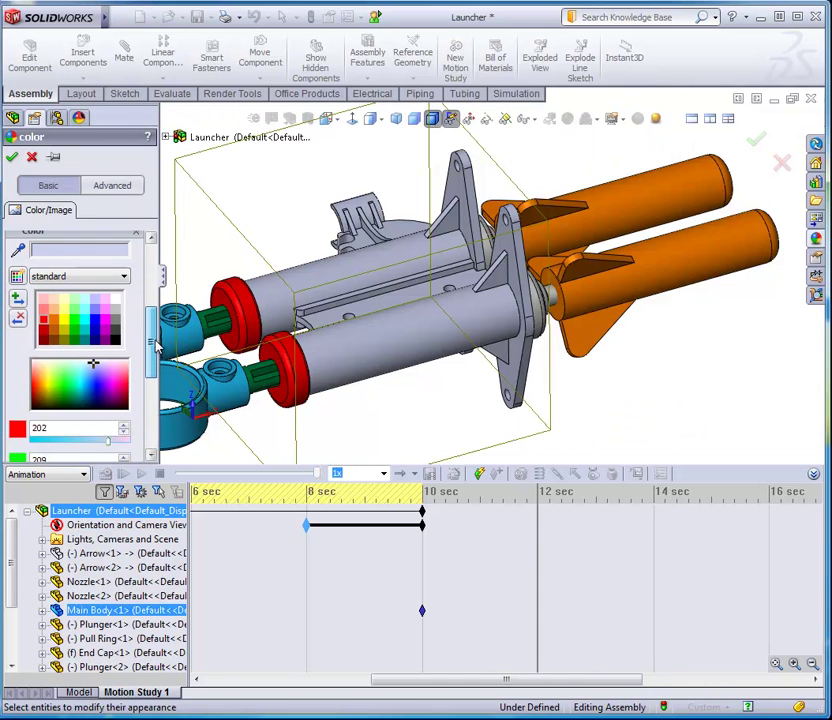
{"action": "left_click", "coordinate": [51, 322]}
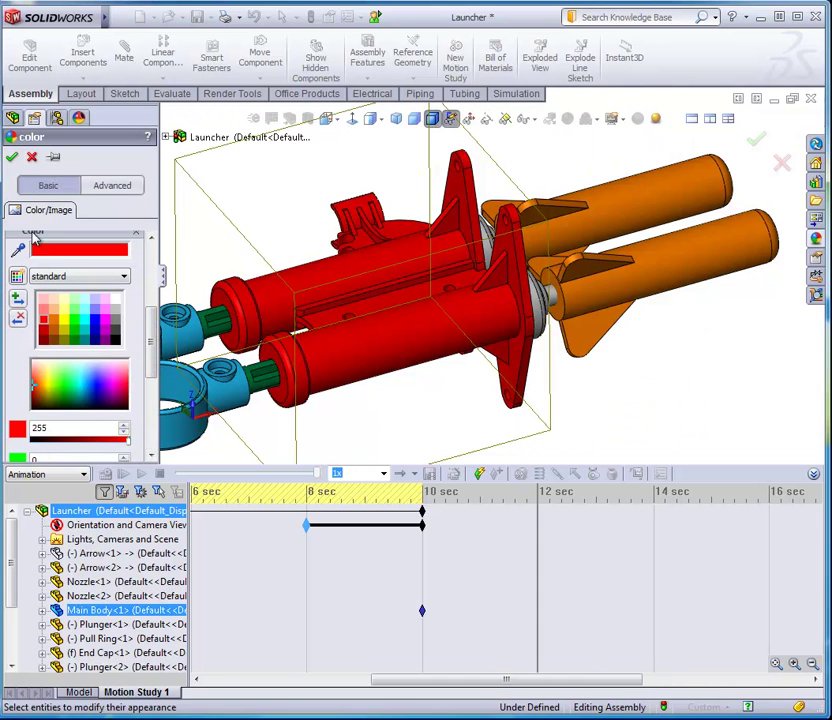
{"action": "left_click", "coordinate": [11, 158]}
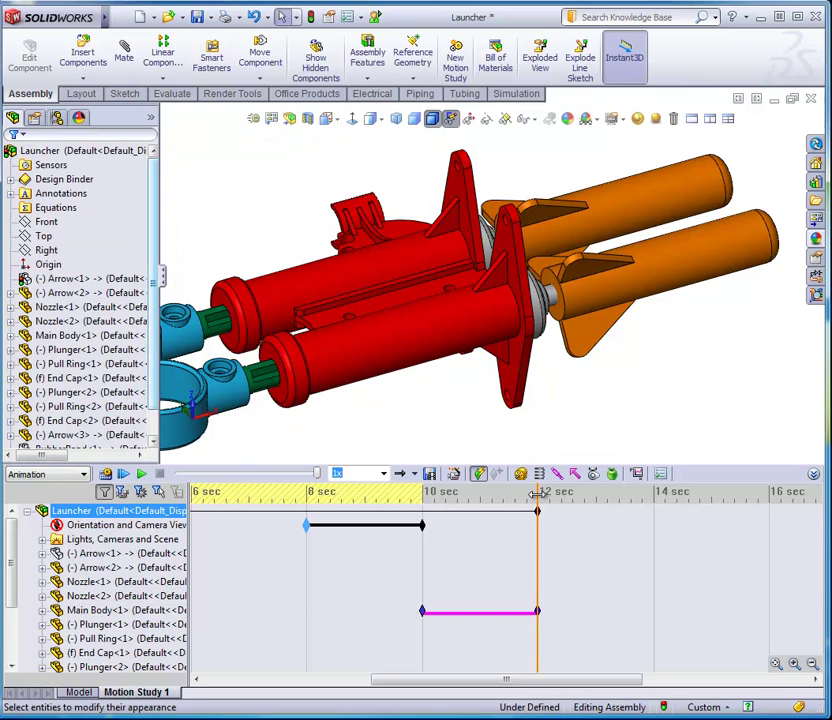
Move Main Body's red colour key to 11 seconds and make Main Body transparent at 12 seconds
{"action": "mouse_move", "coordinate": [537, 492]}
{"action": "left_mouse_down"}
{"action": "mouse_move", "coordinate": [401, 492]}
{"action": "mouse_move", "coordinate": [462, 503]}
{"action": "mouse_move", "coordinate": [540, 492]}
{"action": "left_mouse_up"}
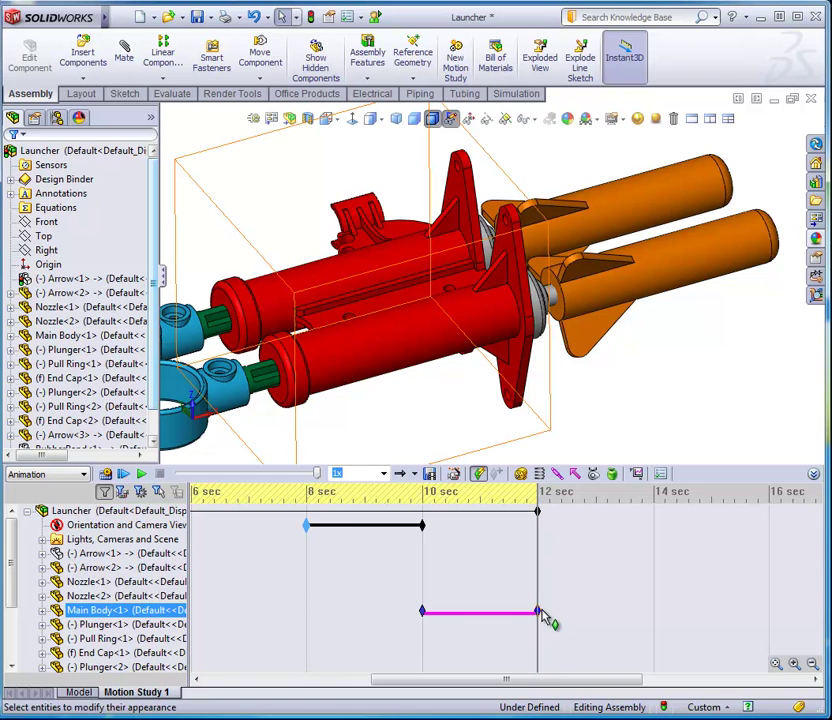
{"action": "left_click_drag", "start_coordinate": [522, 610], "coordinate": [481, 626]}
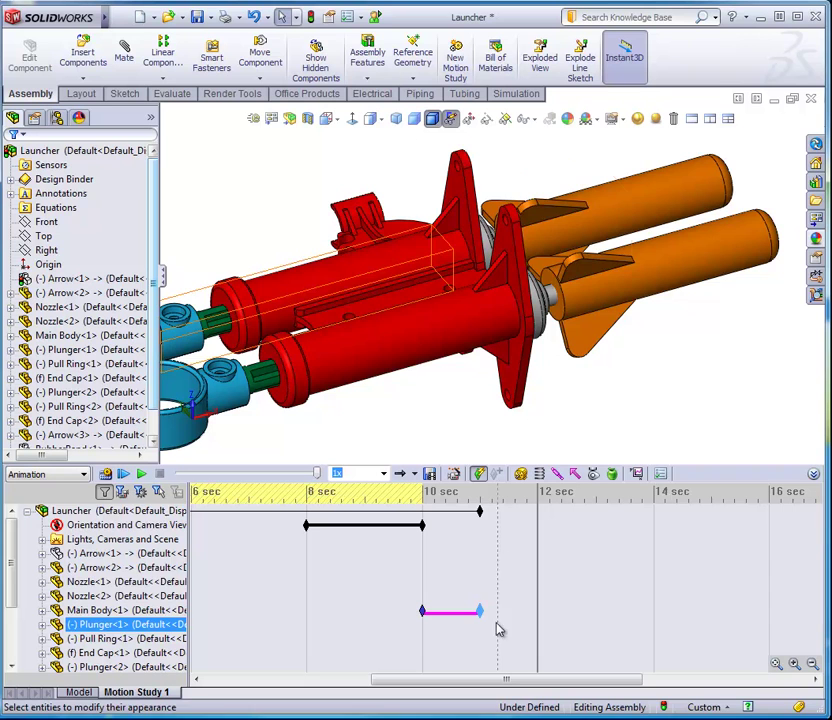
{"action": "left_click", "coordinate": [418, 332]}
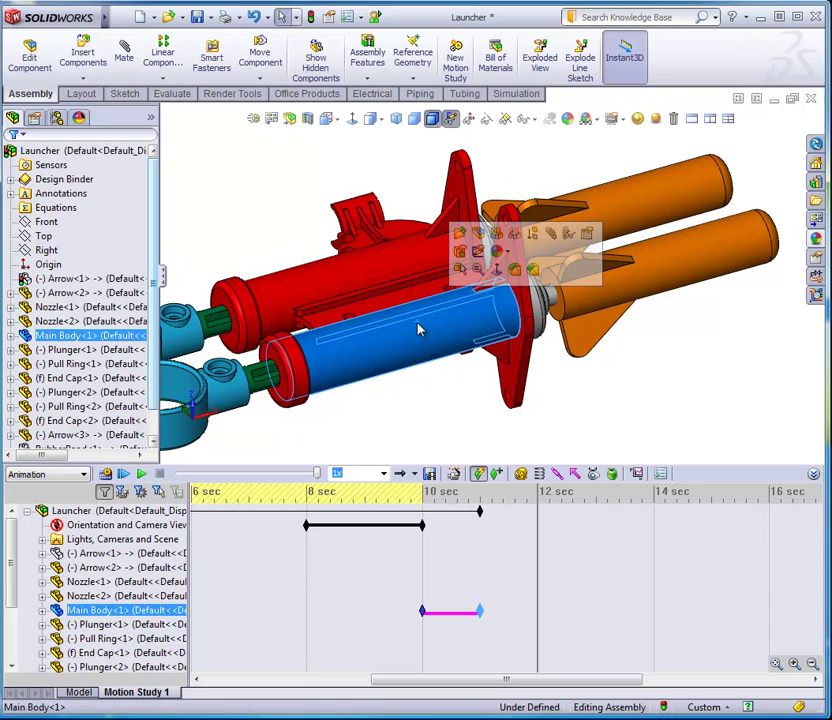
{"action": "left_click", "coordinate": [515, 233]}
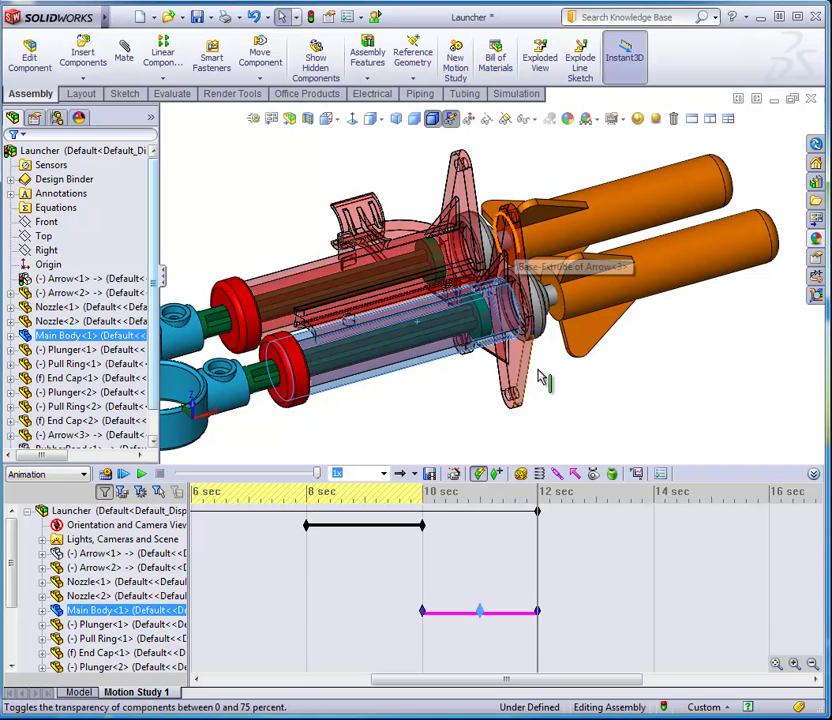
{"action": "left_click", "coordinate": [548, 440]}
{"action": "left_click", "coordinate": [538, 514]}
{"action": "mouse_move", "coordinate": [538, 500]}
{"action": "left_mouse_down"}
{"action": "mouse_move", "coordinate": [405, 505]}
{"action": "mouse_move", "coordinate": [422, 511]}
{"action": "mouse_move", "coordinate": [537, 487]}
{"action": "mouse_move", "coordinate": [544, 500]}
{"action": "left_mouse_up"}
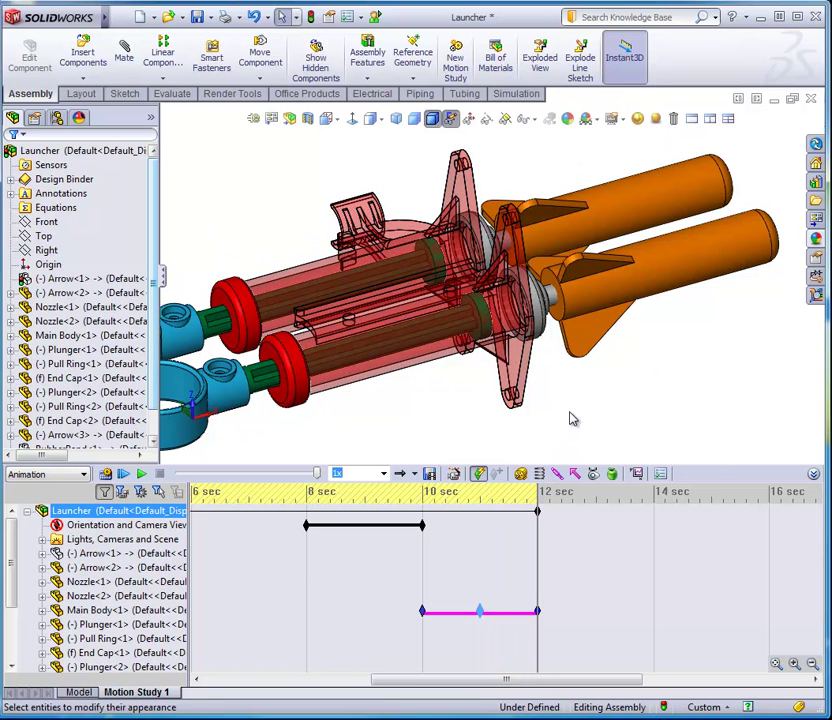
{"action": "left_click", "coordinate": [162, 279]}
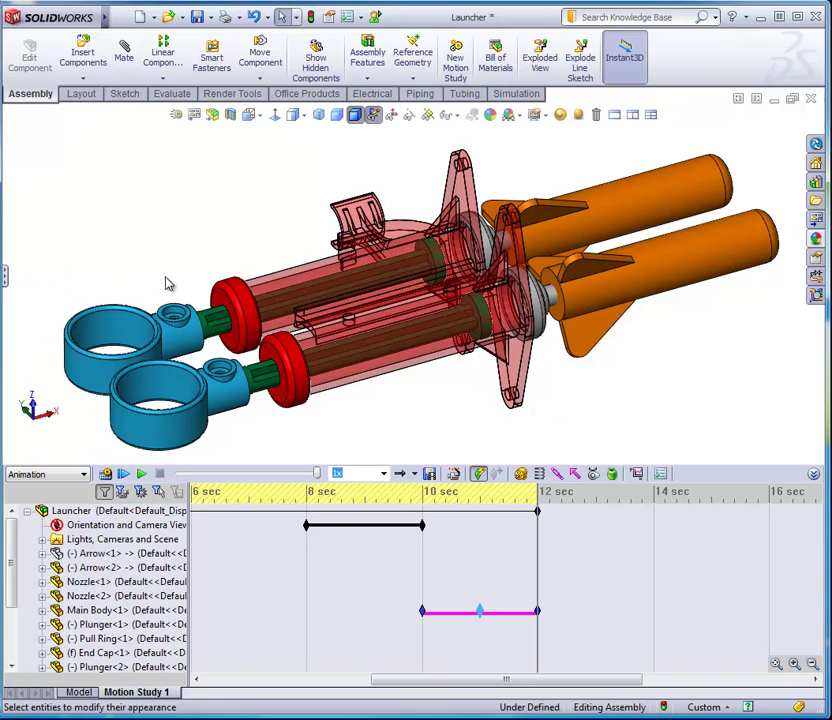
Set up an AVI export of the entire animation with the SolidWorks screen renderer at 15 frames per second, replacing the existing Launcher file
{"action": "left_click", "coordinate": [430, 475]}
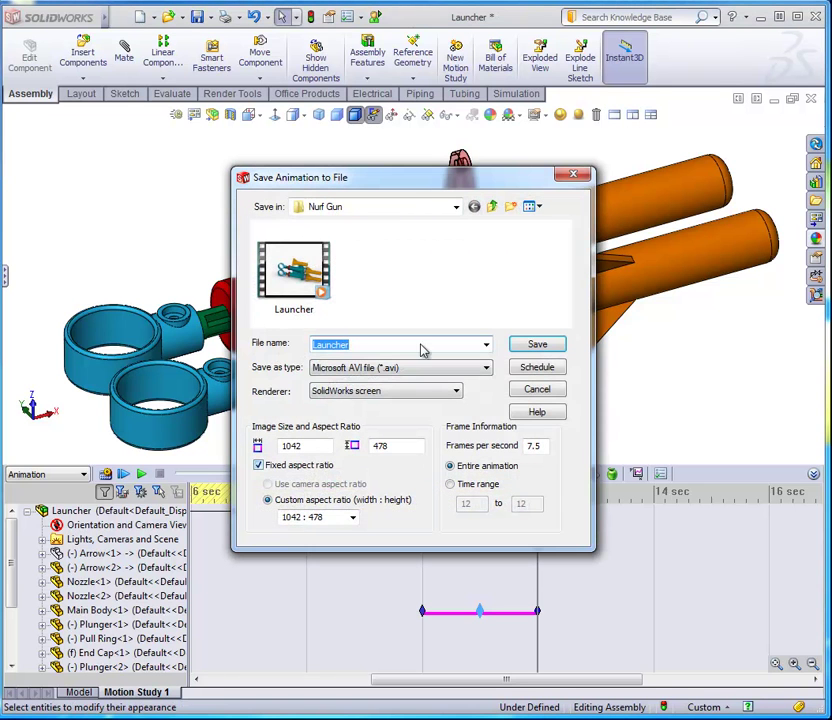
{"action": "left_click_drag", "start_coordinate": [415, 190], "coordinate": [330, 170]}
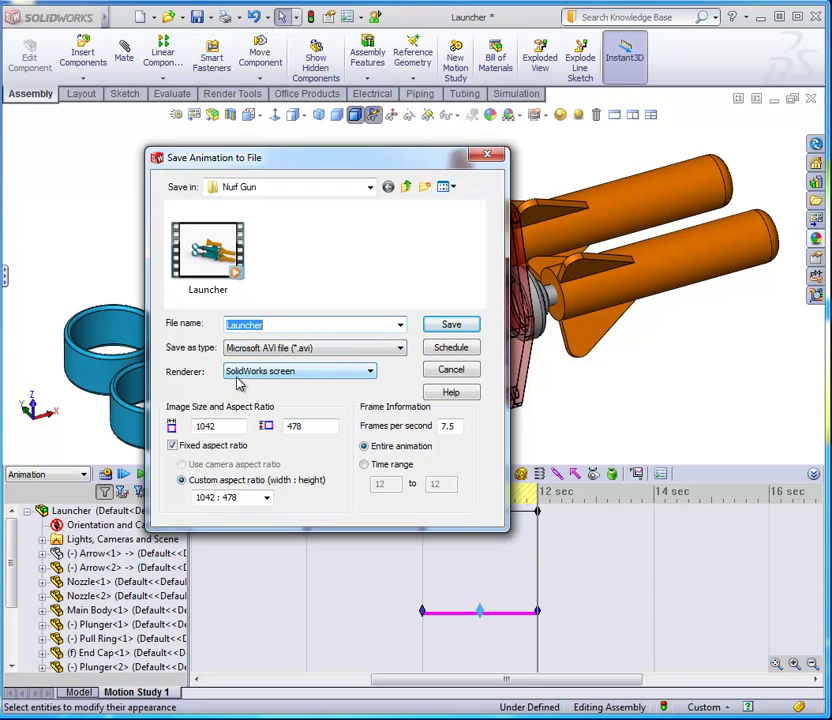
{"action": "left_click", "coordinate": [340, 374]}
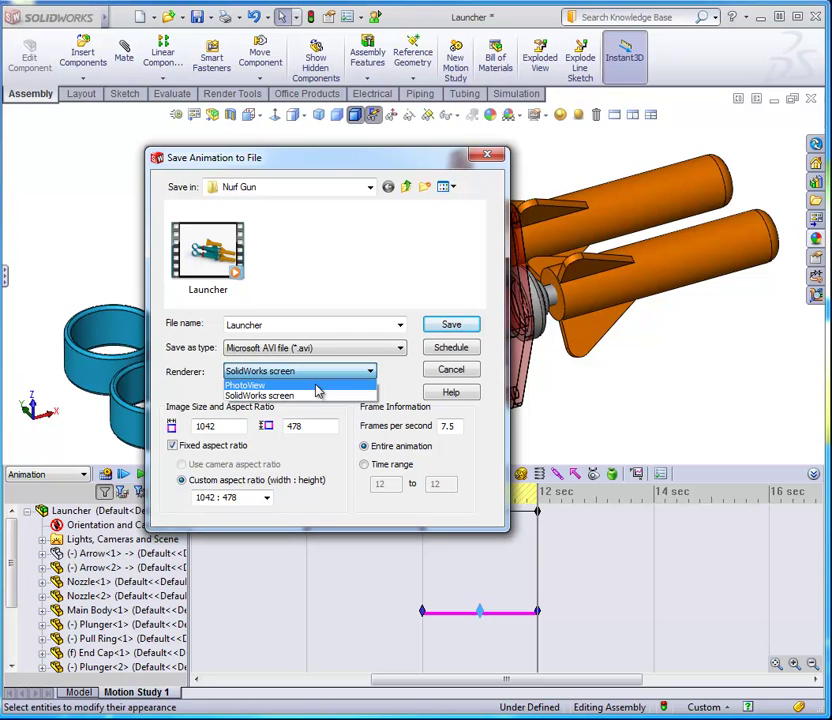
{"action": "left_click", "coordinate": [318, 395]}
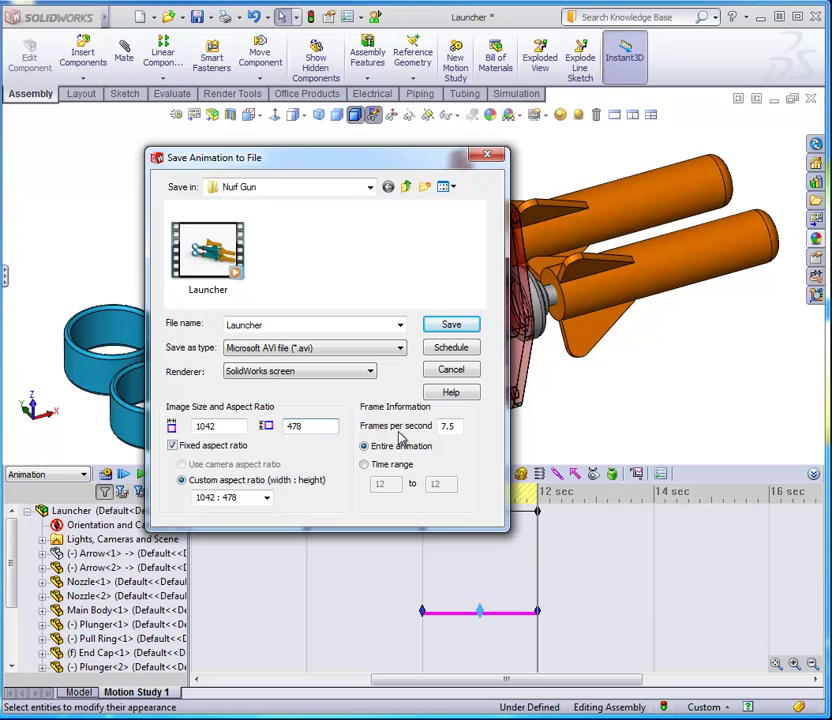
{"action": "left_click_drag", "start_coordinate": [457, 427], "coordinate": [430, 430]}
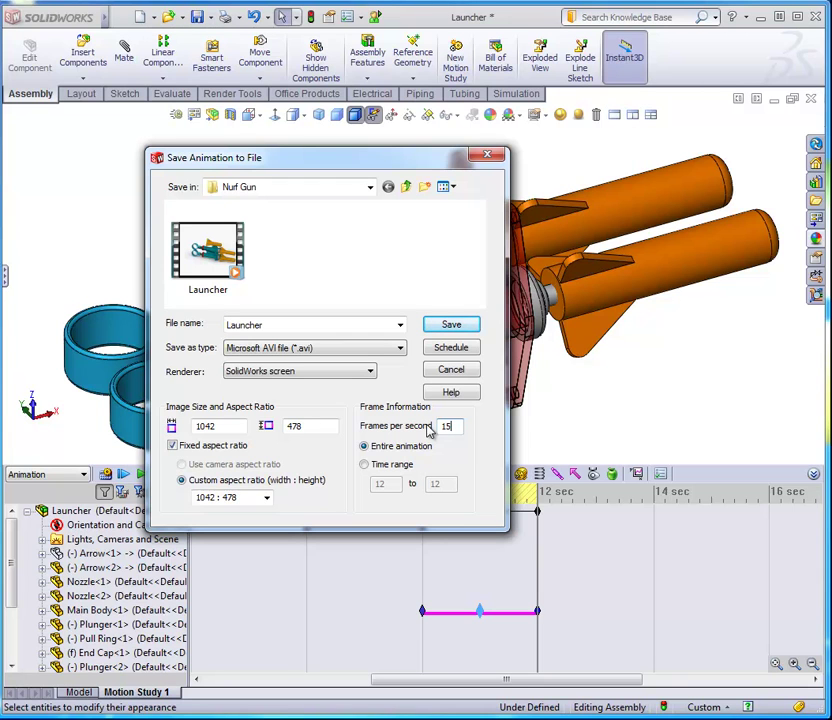
{"action": "left_click", "coordinate": [462, 327]}
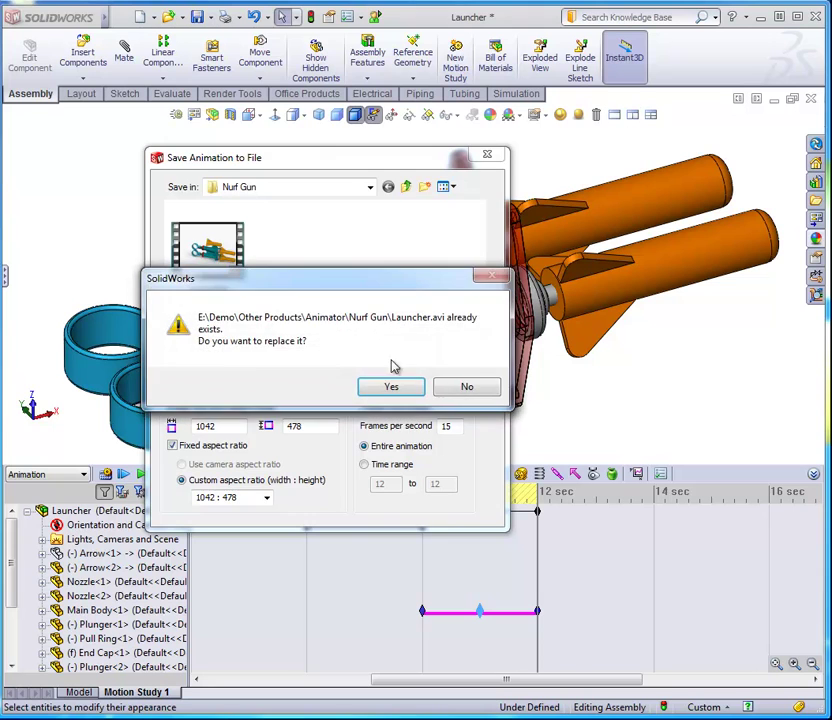
{"action": "left_click", "coordinate": [373, 391]}
Examine the compressor choices and compression quality for the video, and cancel the export
{"action": "left_click_drag", "start_coordinate": [385, 312], "coordinate": [345, 248]}
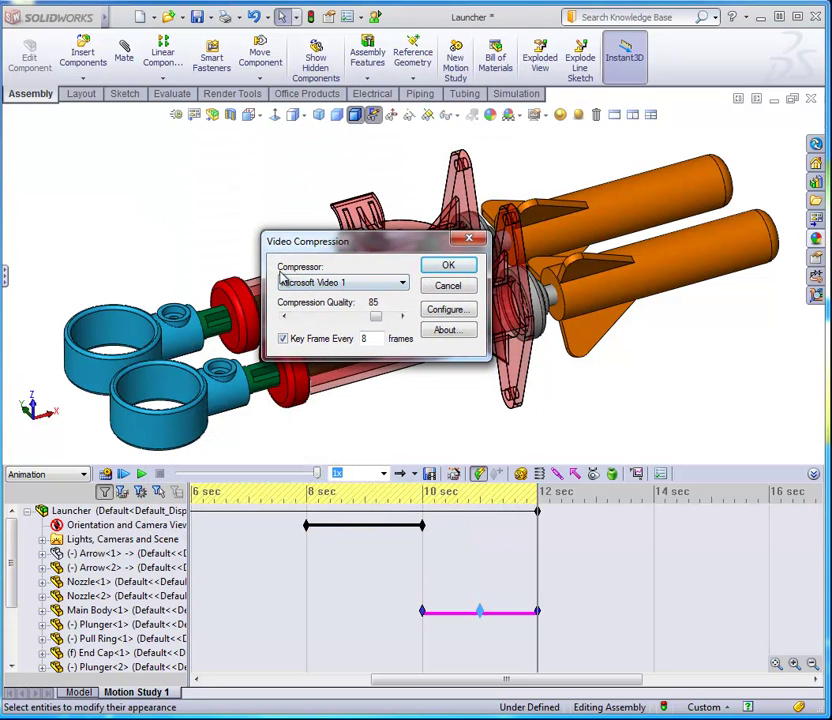
{"action": "left_click", "coordinate": [318, 285]}
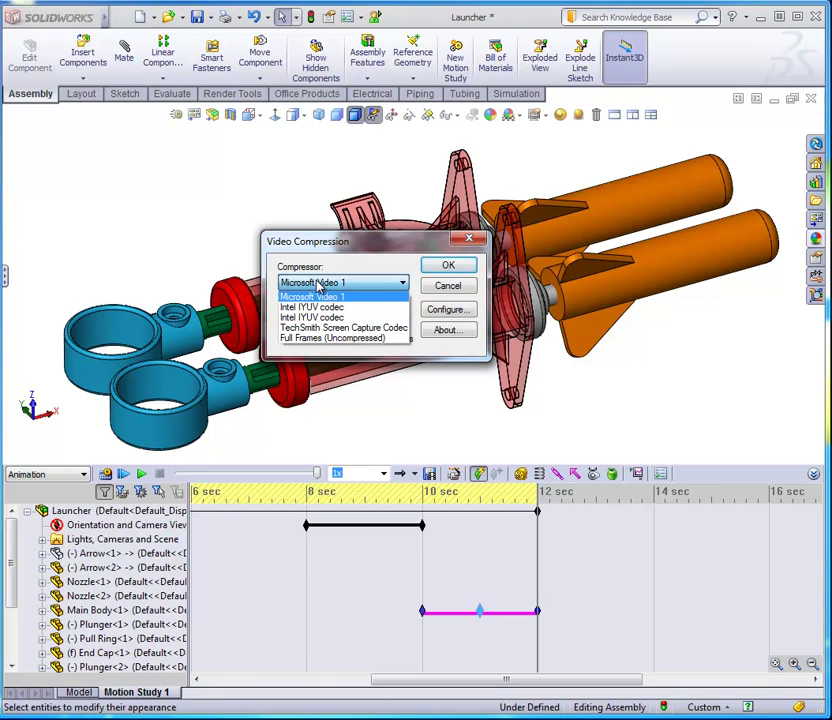
{"action": "left_click", "coordinate": [318, 285]}
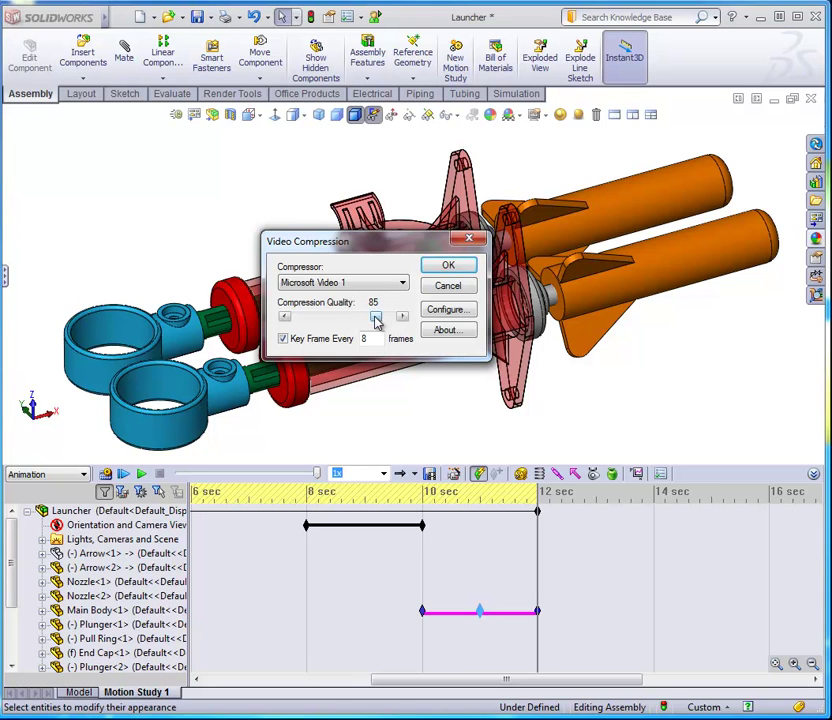
{"action": "left_click_drag", "start_coordinate": [376, 319], "coordinate": [381, 319]}
{"action": "mouse_move", "coordinate": [381, 319]}
{"action": "left_mouse_down"}
{"action": "mouse_move", "coordinate": [362, 320]}
{"action": "mouse_move", "coordinate": [376, 322]}
{"action": "left_mouse_up"}
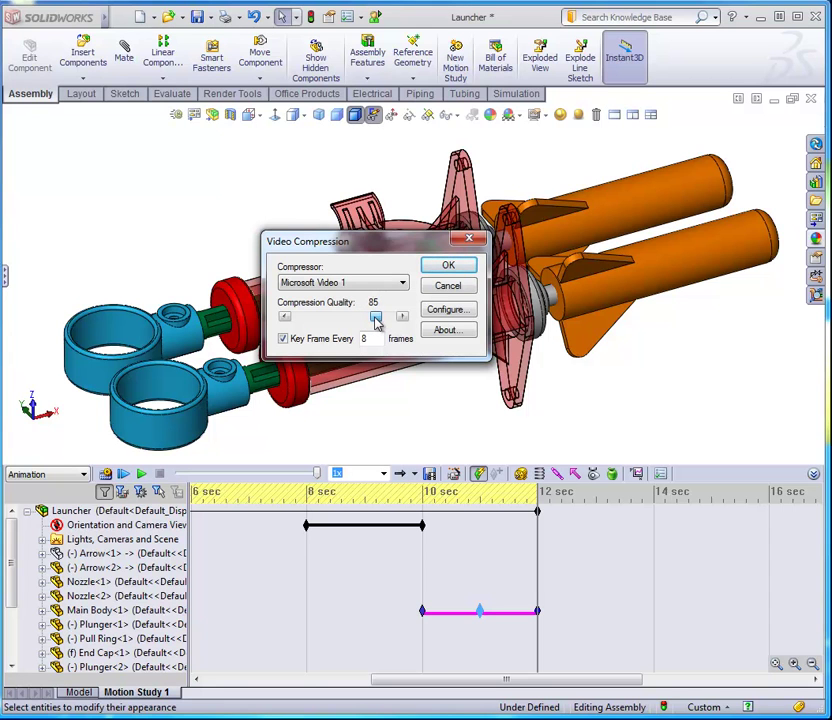
{"action": "left_click", "coordinate": [447, 287]}
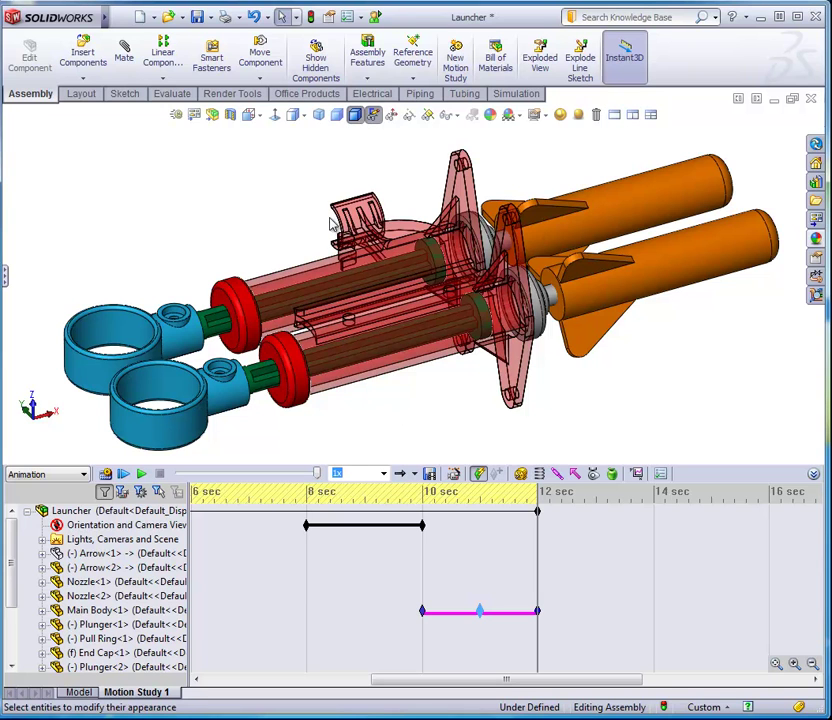
Duplicate Motion Study 1 to create a second motion study
{"action": "left_click", "coordinate": [398, 535]}
{"action": "left_click", "coordinate": [336, 667]}
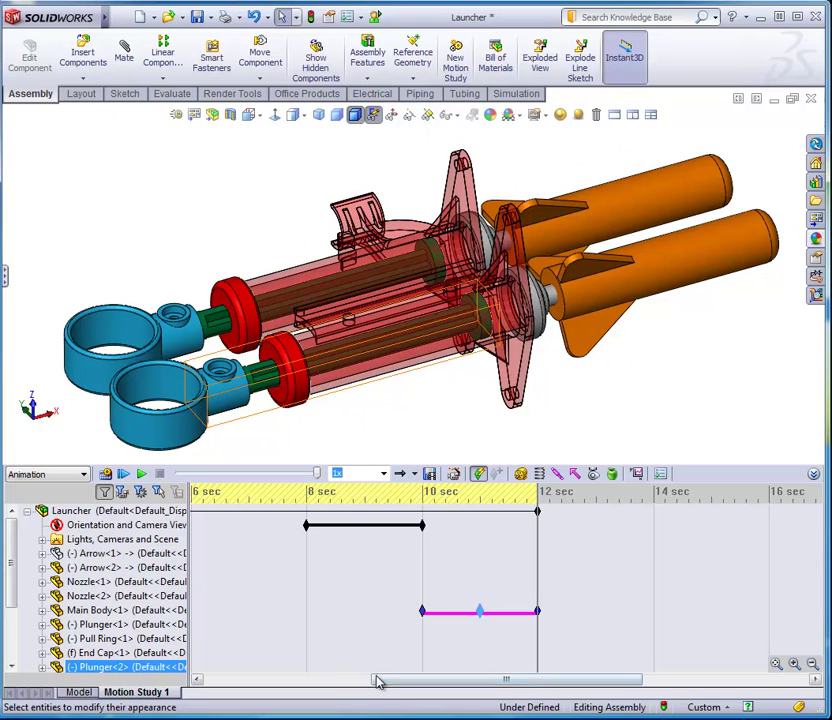
{"action": "left_click_drag", "start_coordinate": [384, 681], "coordinate": [205, 686]}
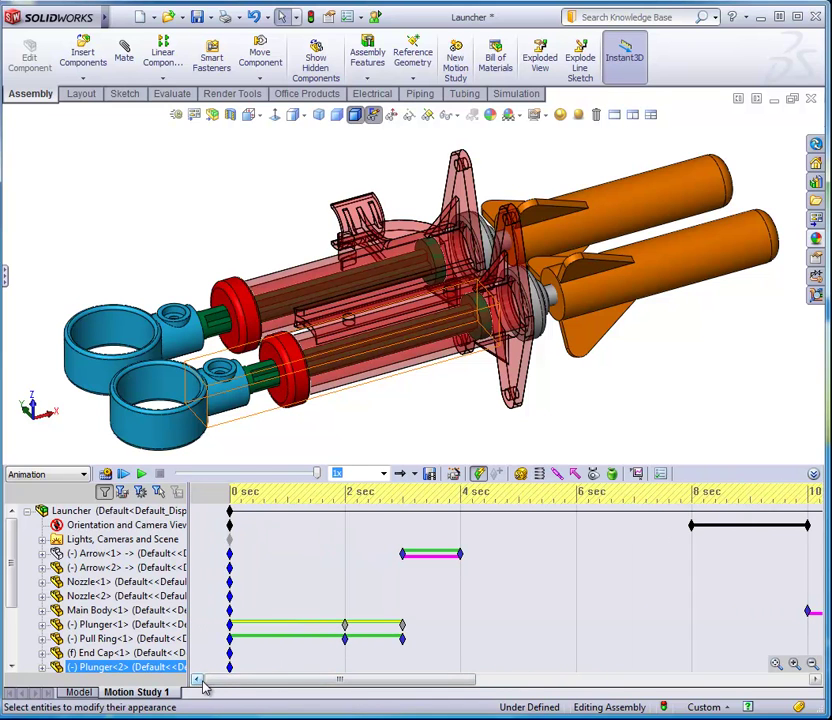
{"action": "right_click", "coordinate": [153, 699]}
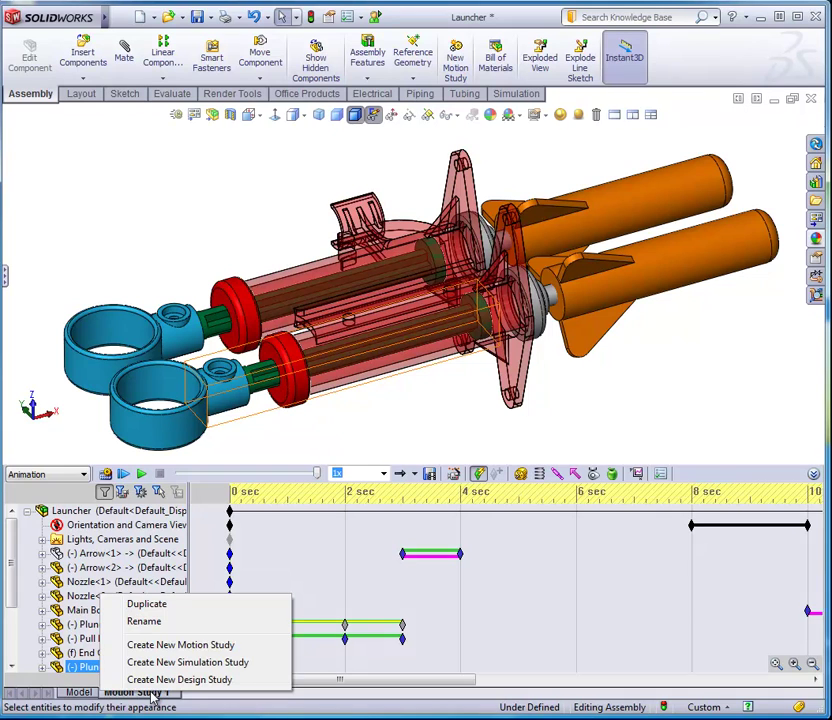
{"action": "left_click", "coordinate": [150, 604]}
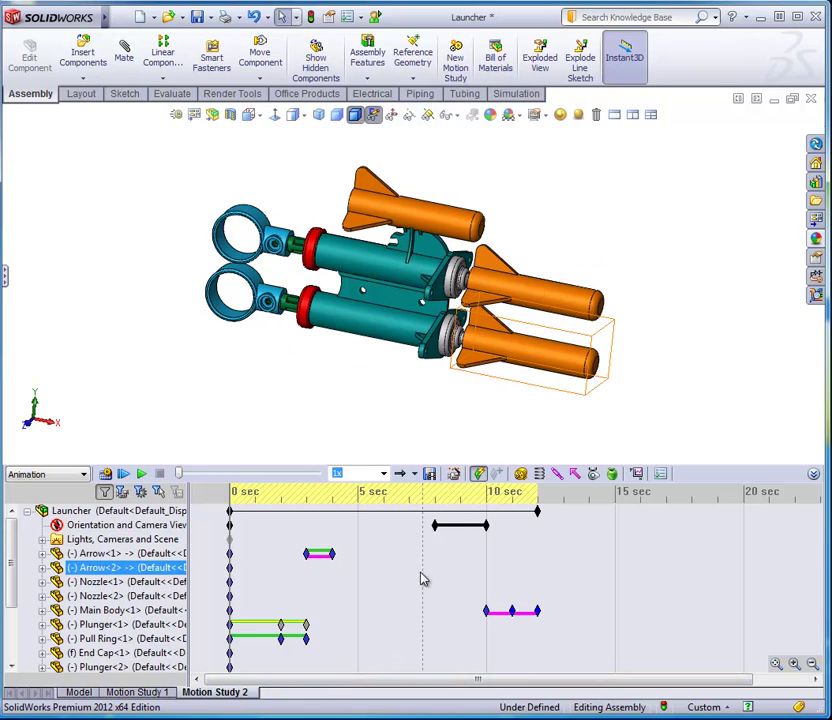
{"action": "left_click", "coordinate": [290, 656]}
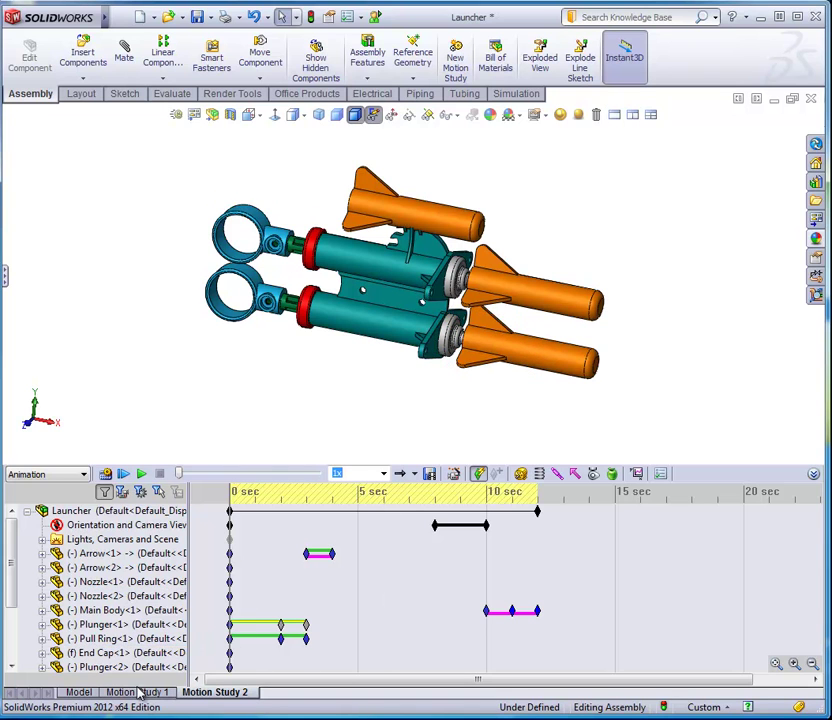